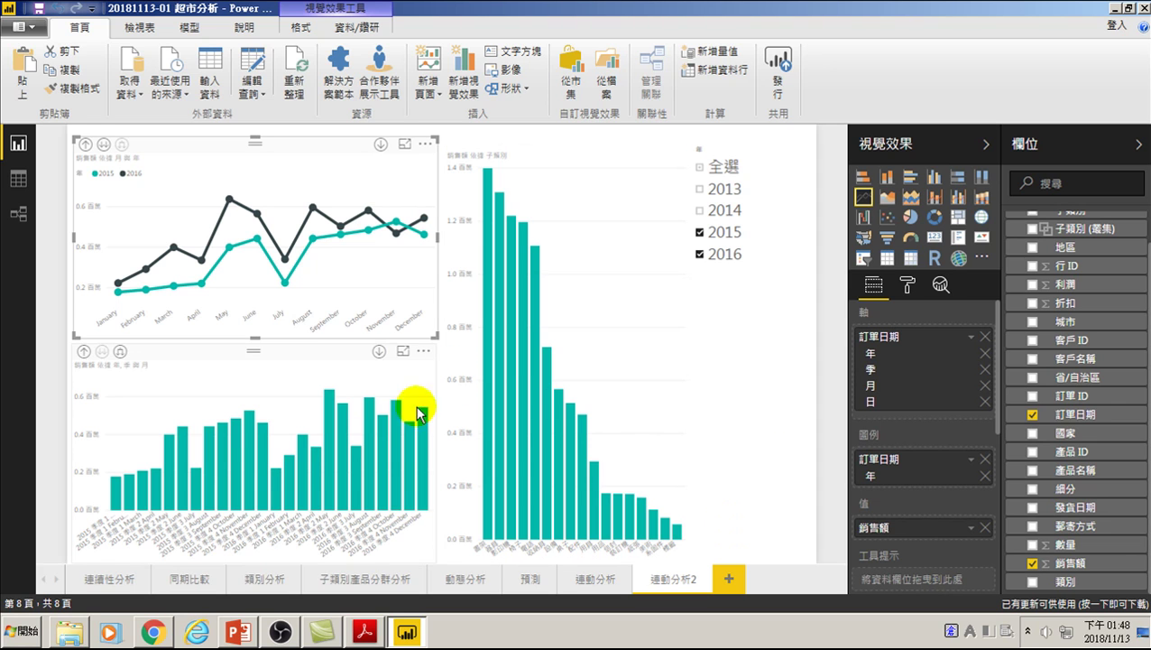
# Cross-highlight the 連動分析2 charts by the November 2015 point, then clear the highlight
pyautogui.click(398, 223)
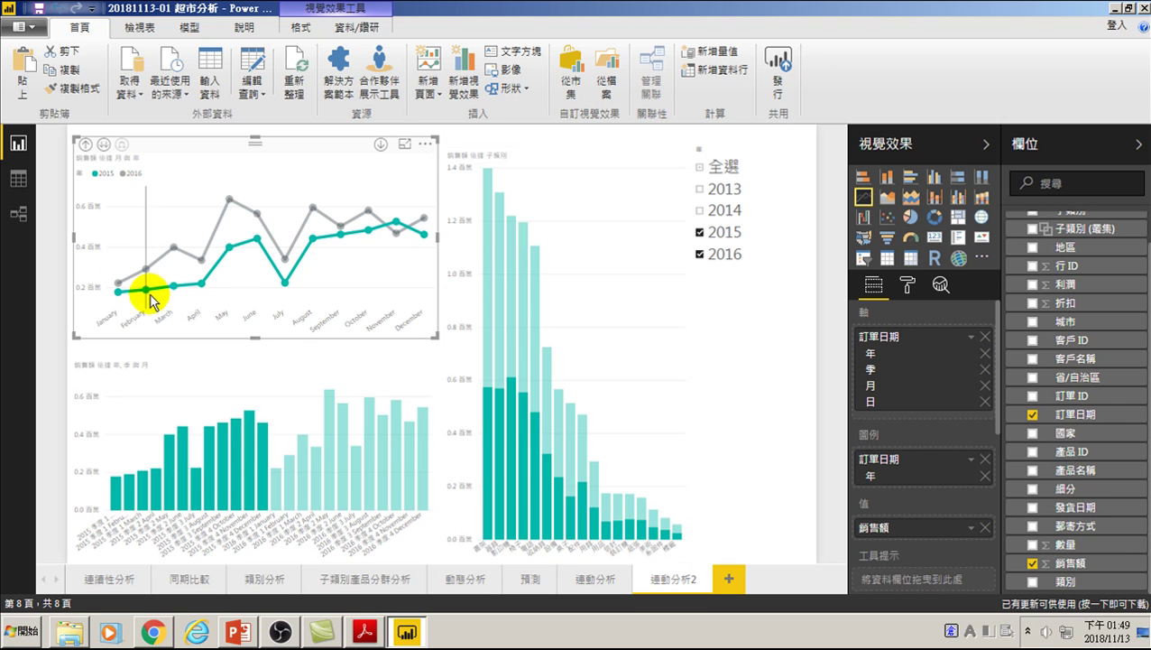
pyautogui.click(397, 223)
pyautogui.click(399, 225)
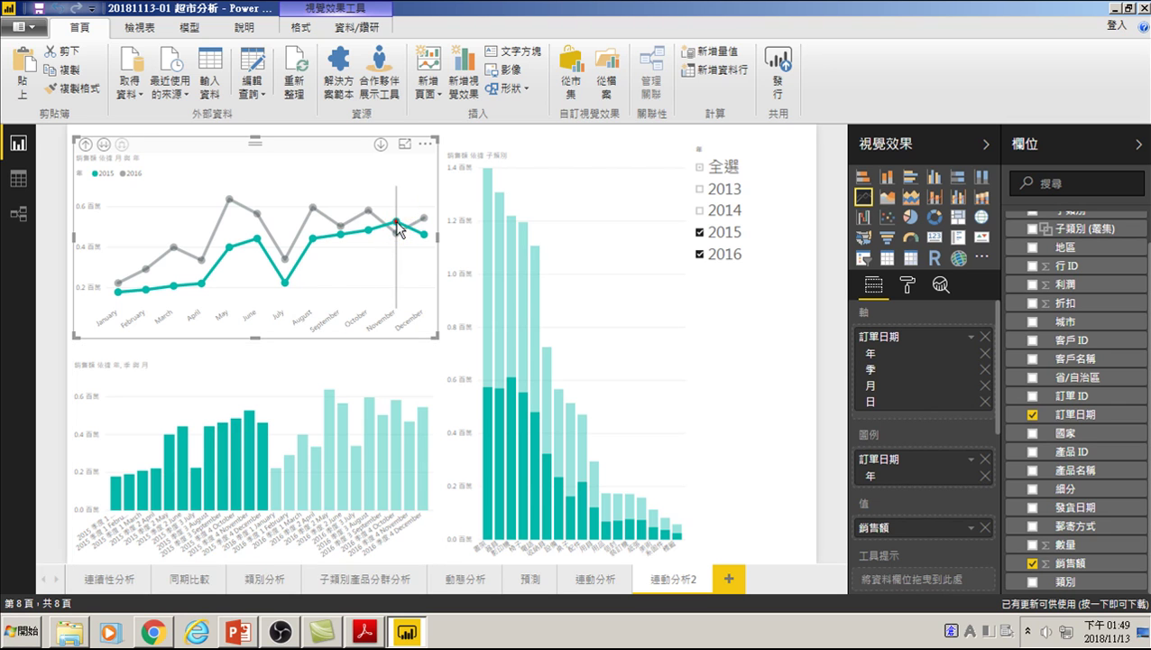
pyautogui.click(397, 224)
pyautogui.click(397, 224)
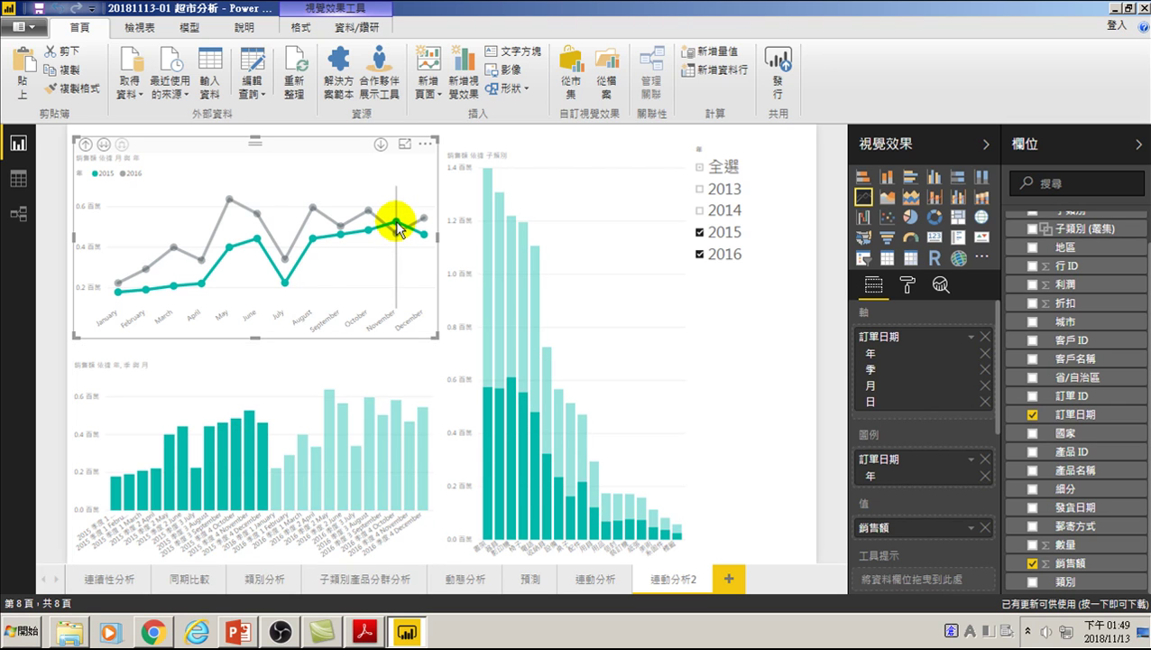
pyautogui.click(398, 224)
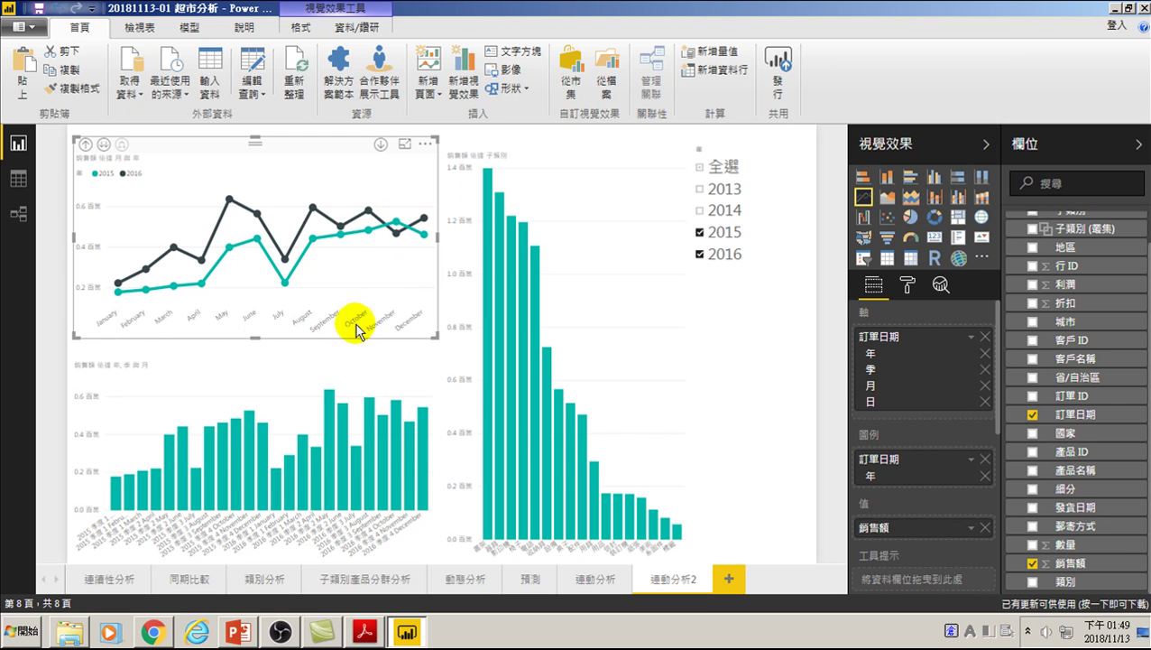
# Highlight 2015, then 2016, across the charts and add a blank page 第 1 頁
pyautogui.click(399, 226)
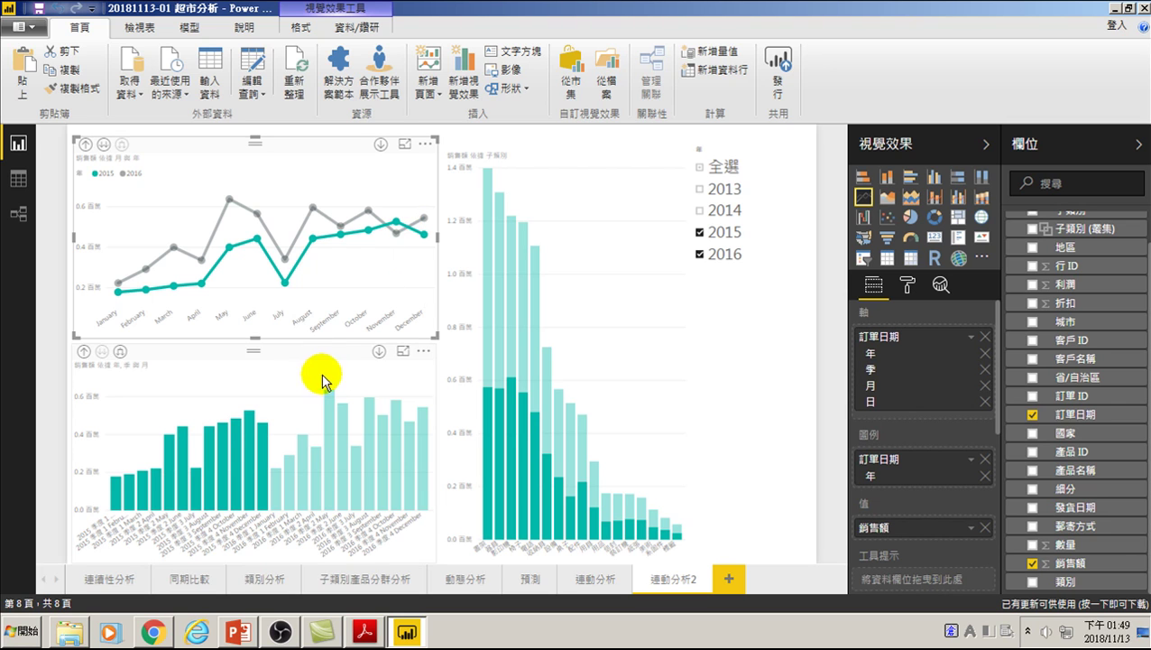
pyautogui.click(400, 232)
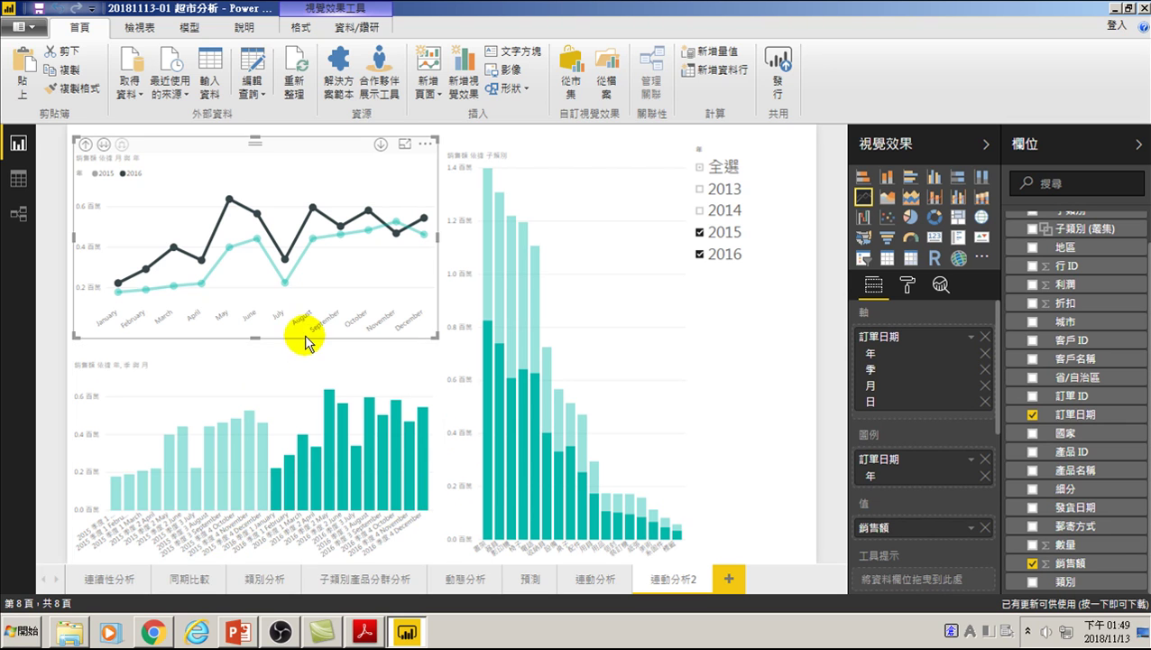
pyautogui.click(729, 582)
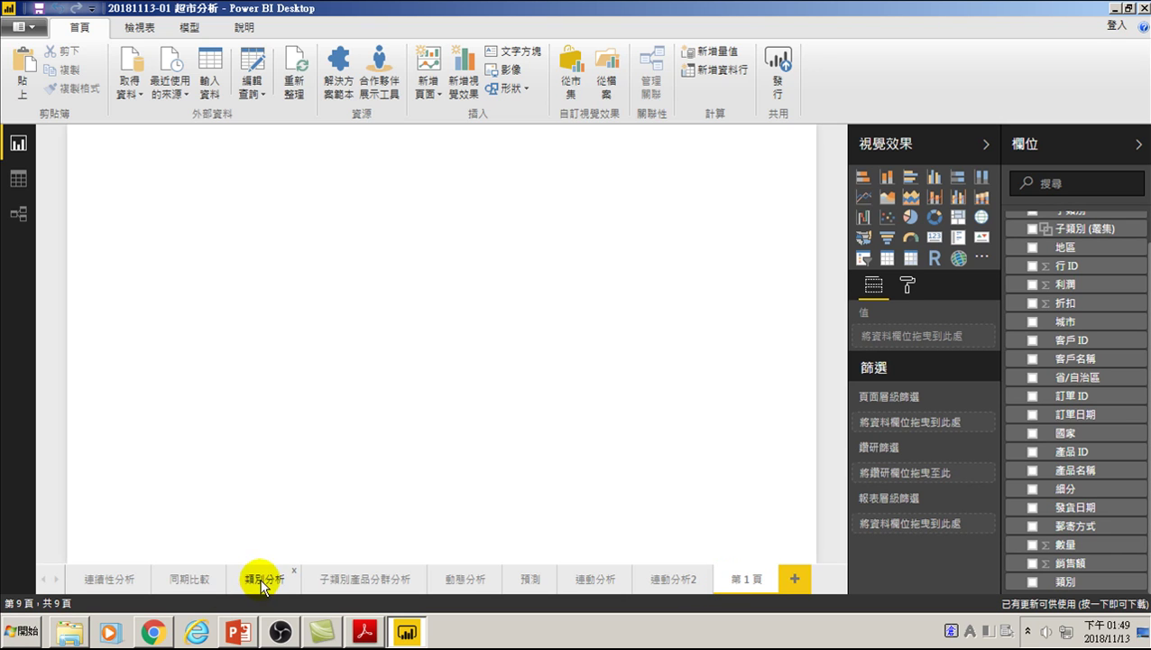
# On 同期比較, add 2015 to the year filter and copy the 2015/2016 line chart
pyautogui.click(199, 580)
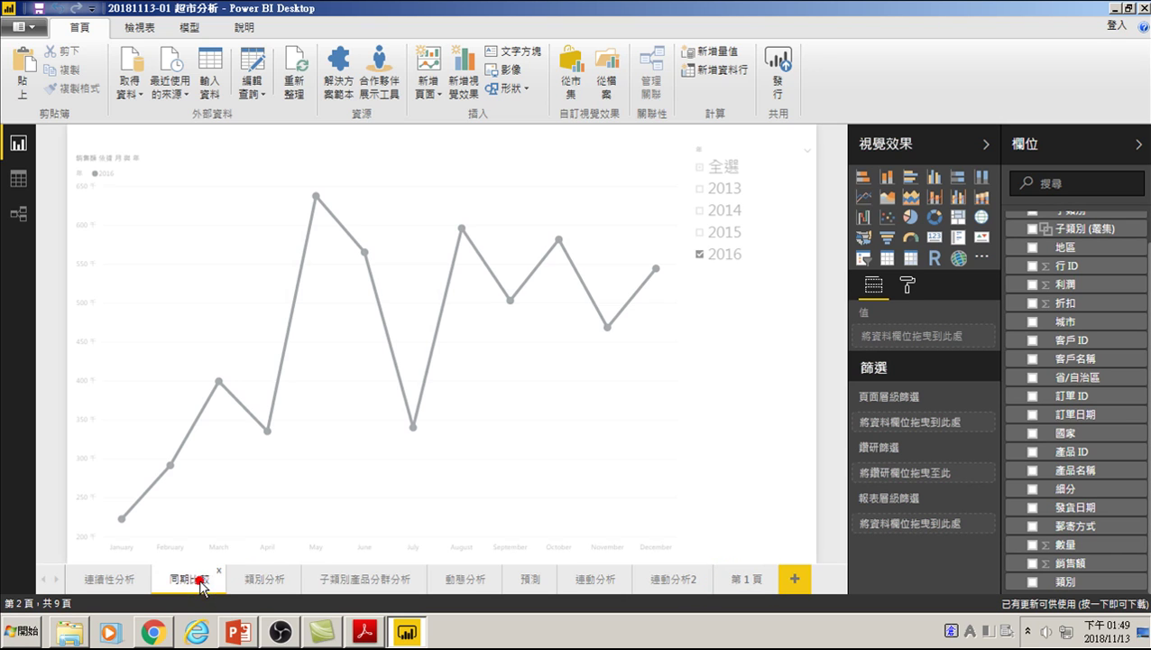
pyautogui.click(701, 233)
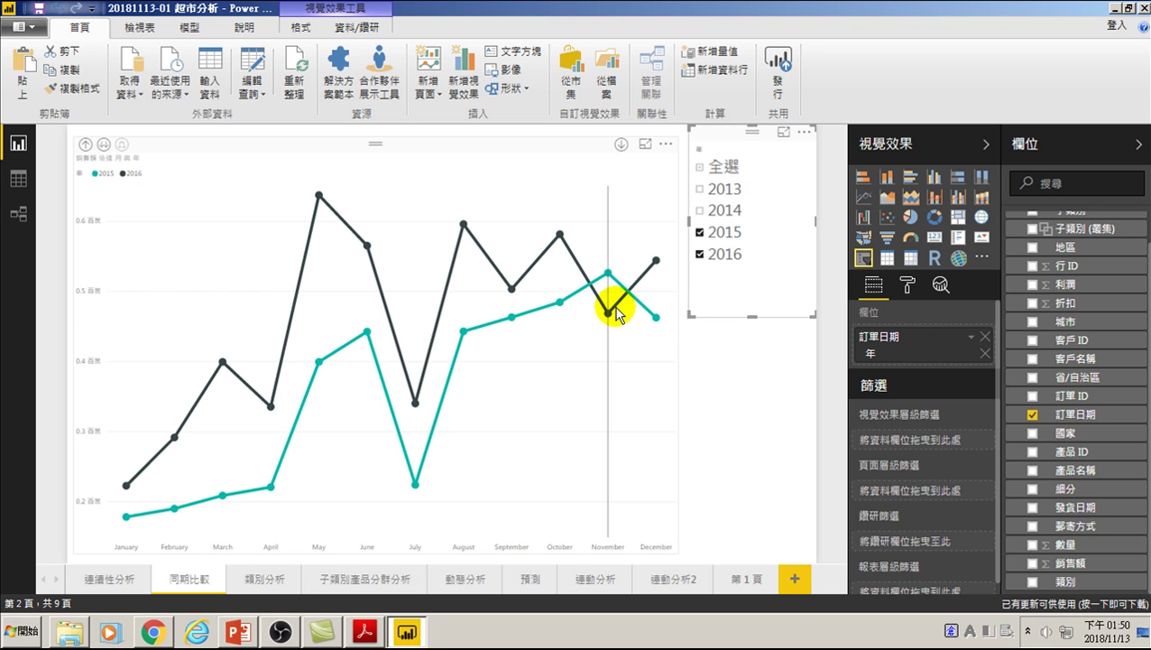
pyautogui.click(330, 162)
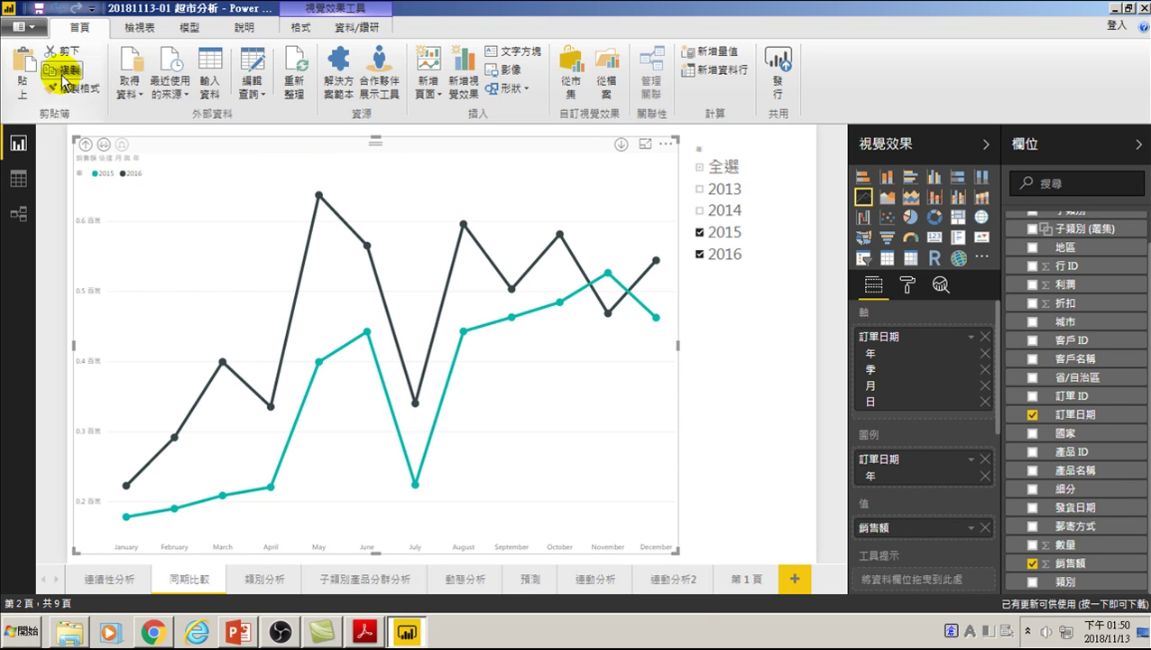
pyautogui.click(752, 582)
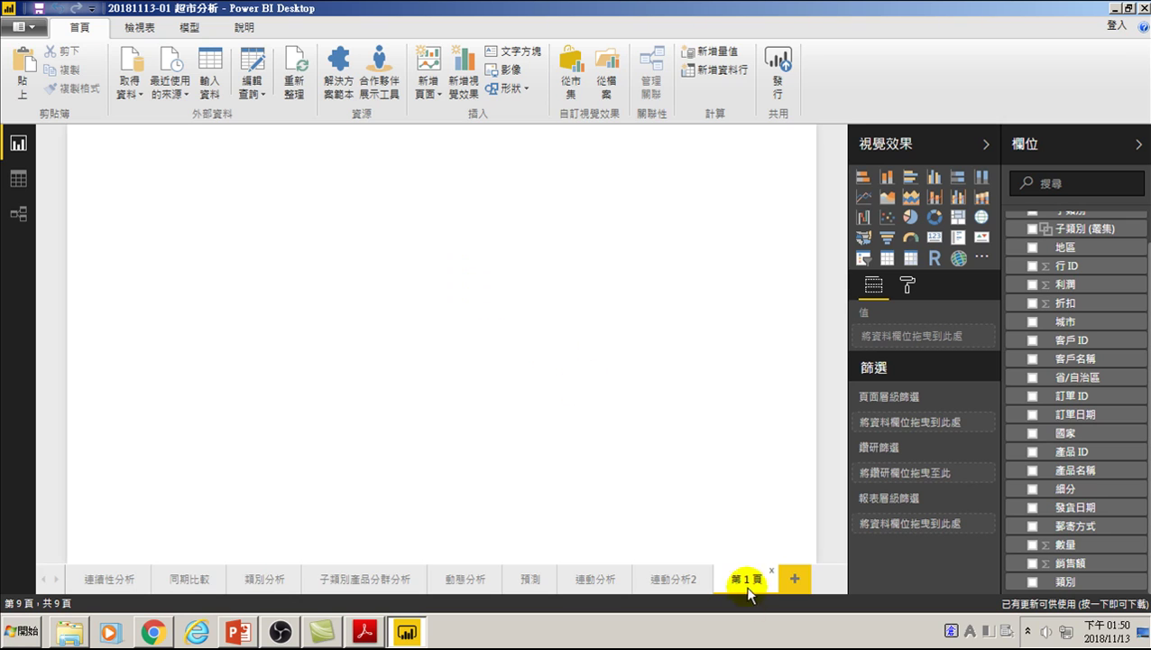
# Rename the page 連動分析3, paste the 銷售額 line chart and narrow it to about half width
pyautogui.doubleClick(747, 577)
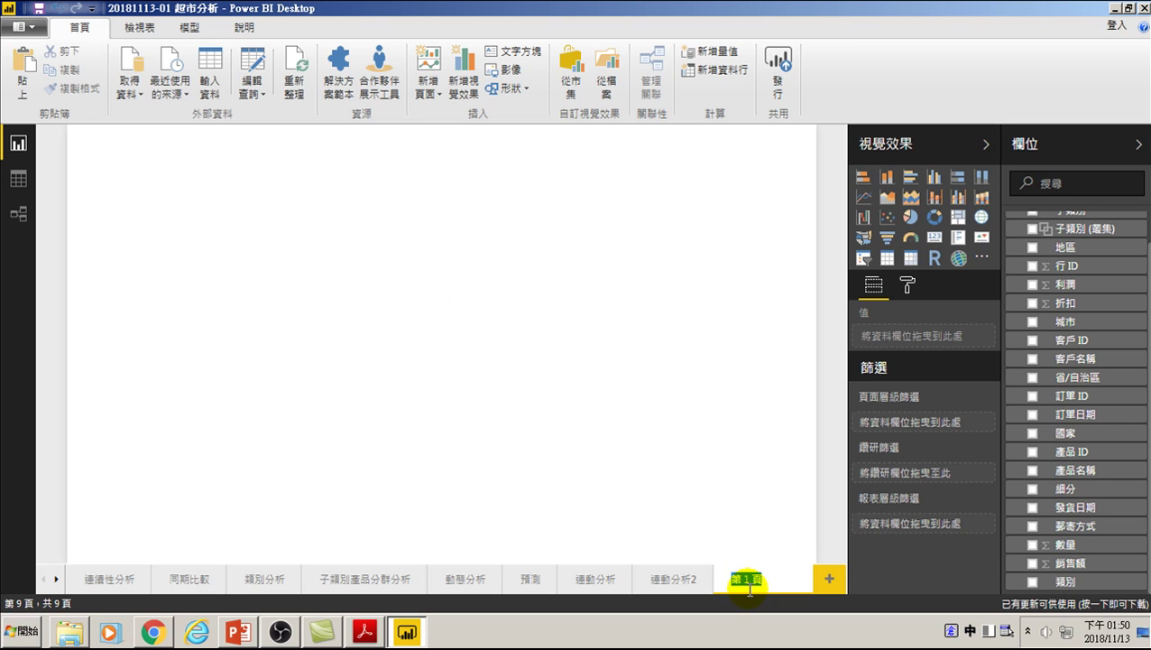
pyautogui.write('連動')
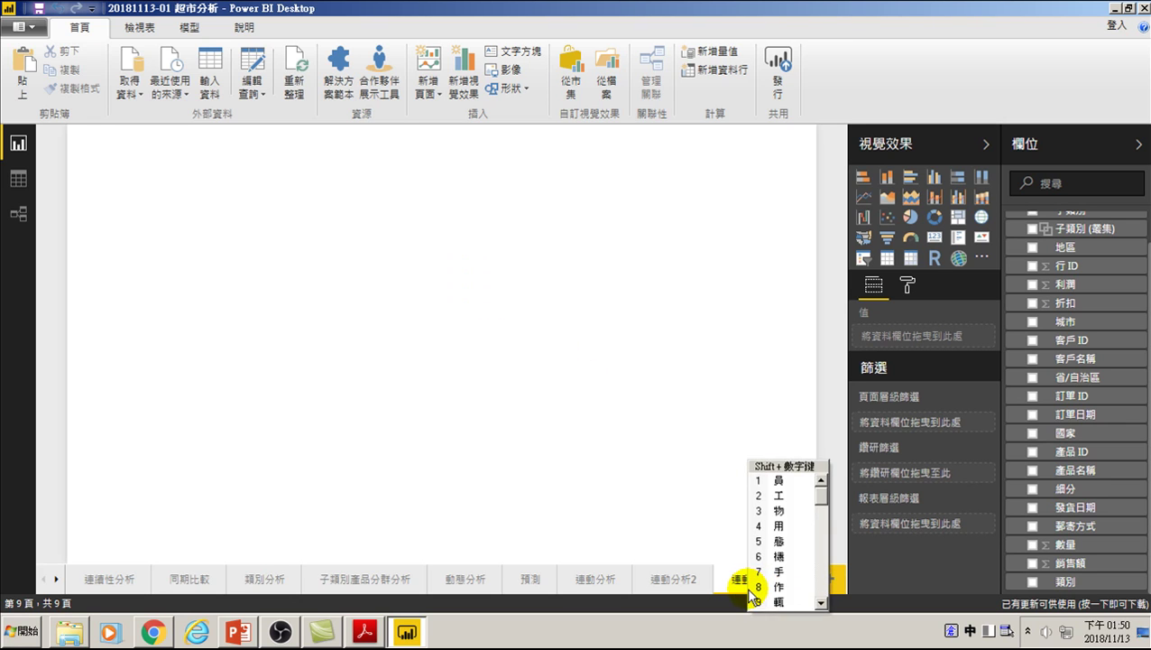
pyautogui.write('分u')
pyautogui.press('Return')
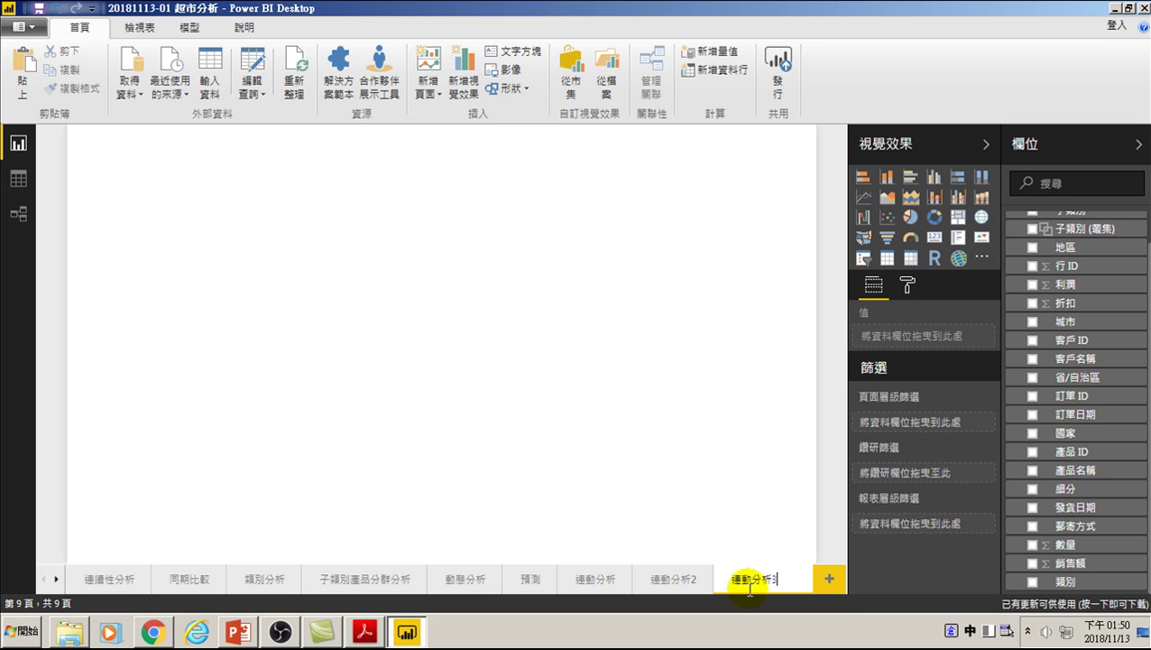
pyautogui.write('3')
pyautogui.press('Return')
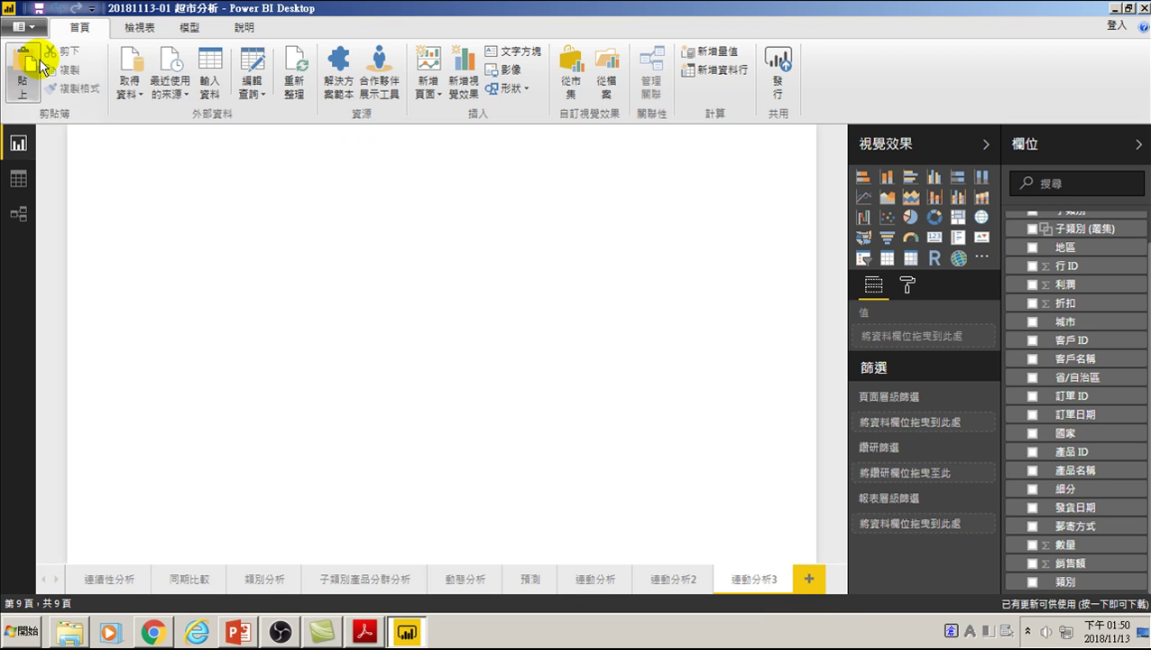
pyautogui.click(22, 76)
pyautogui.moveTo(675, 550)
pyautogui.mouseDown()
pyautogui.moveTo(339, 559)
pyautogui.moveTo(361, 557)
pyautogui.mouseUp()
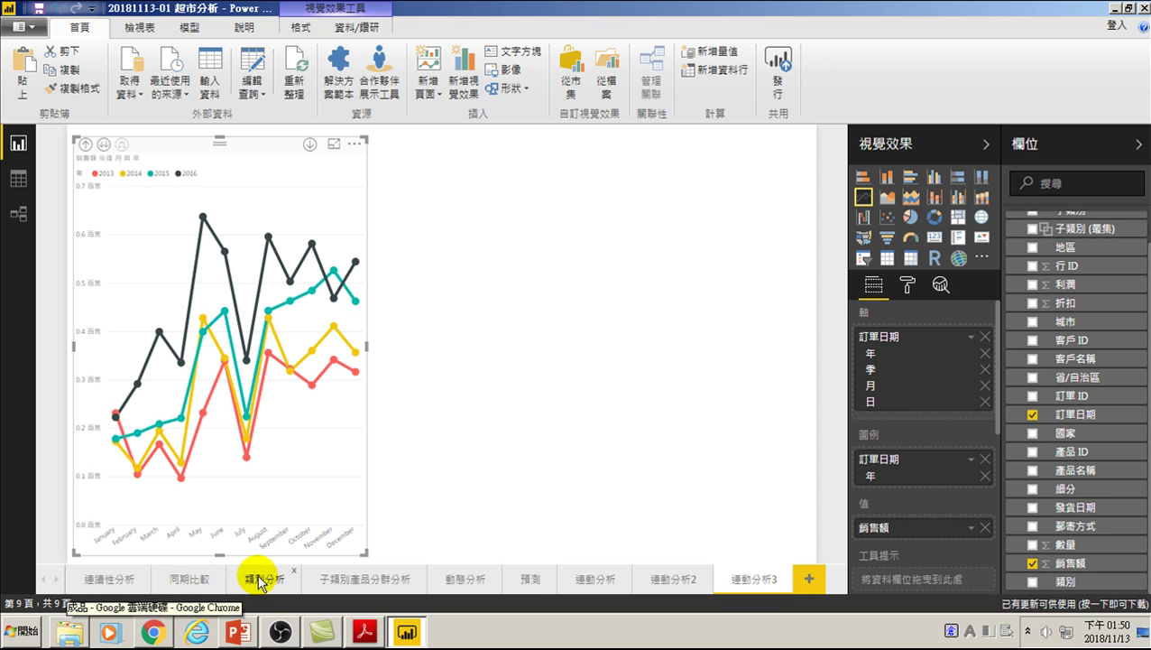
# Copy the year slicer from 同期比較 and paste it at the top right of 連動分析3
pyautogui.click(189, 578)
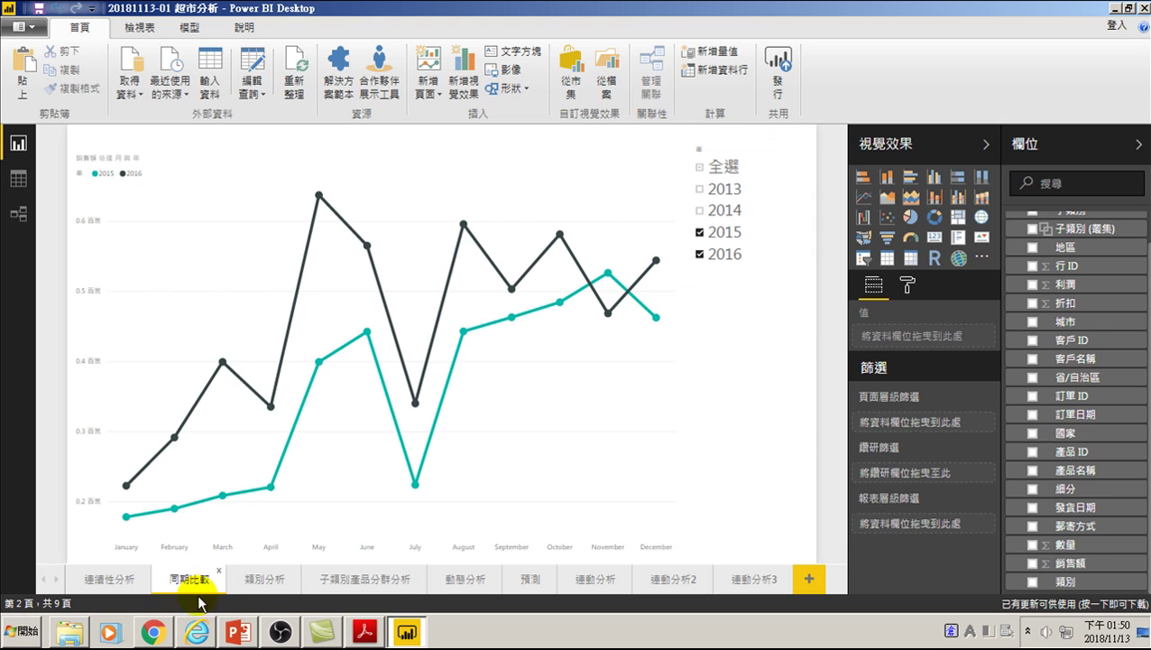
pyautogui.rightClick(191, 583)
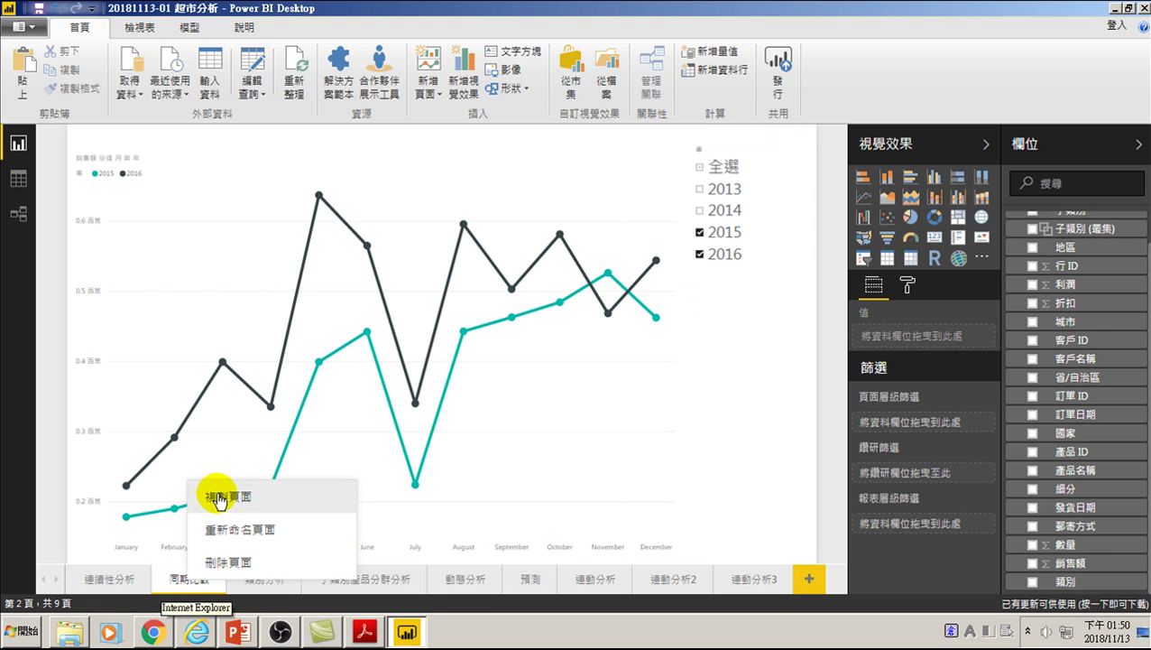
pyautogui.click(770, 288)
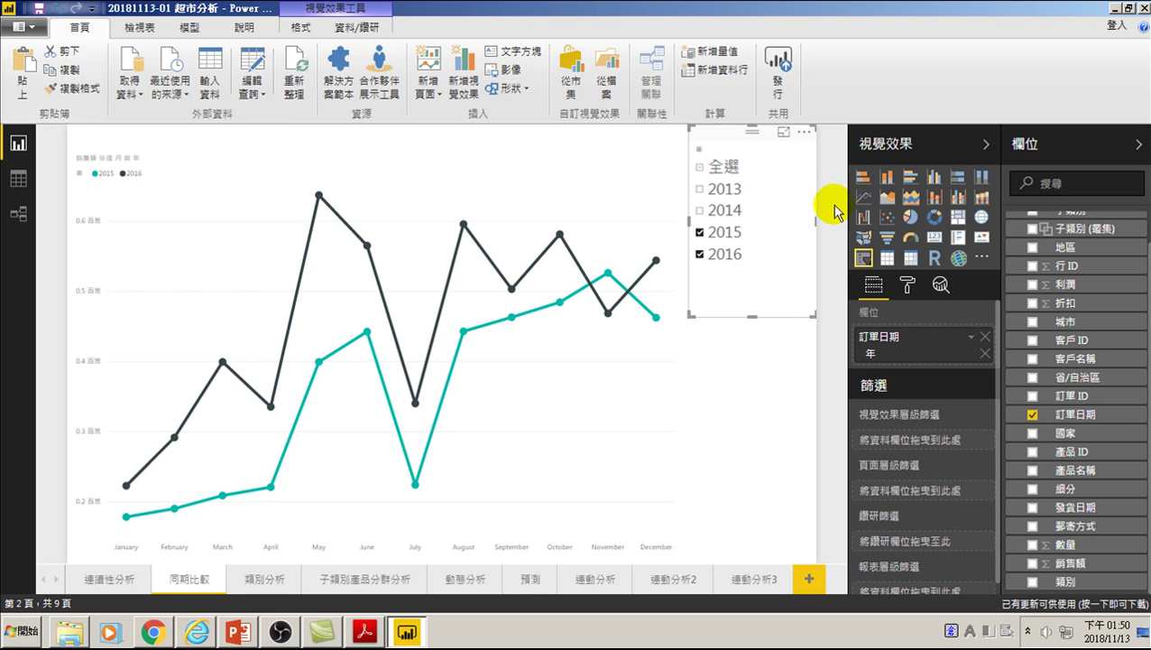
pyautogui.click(761, 576)
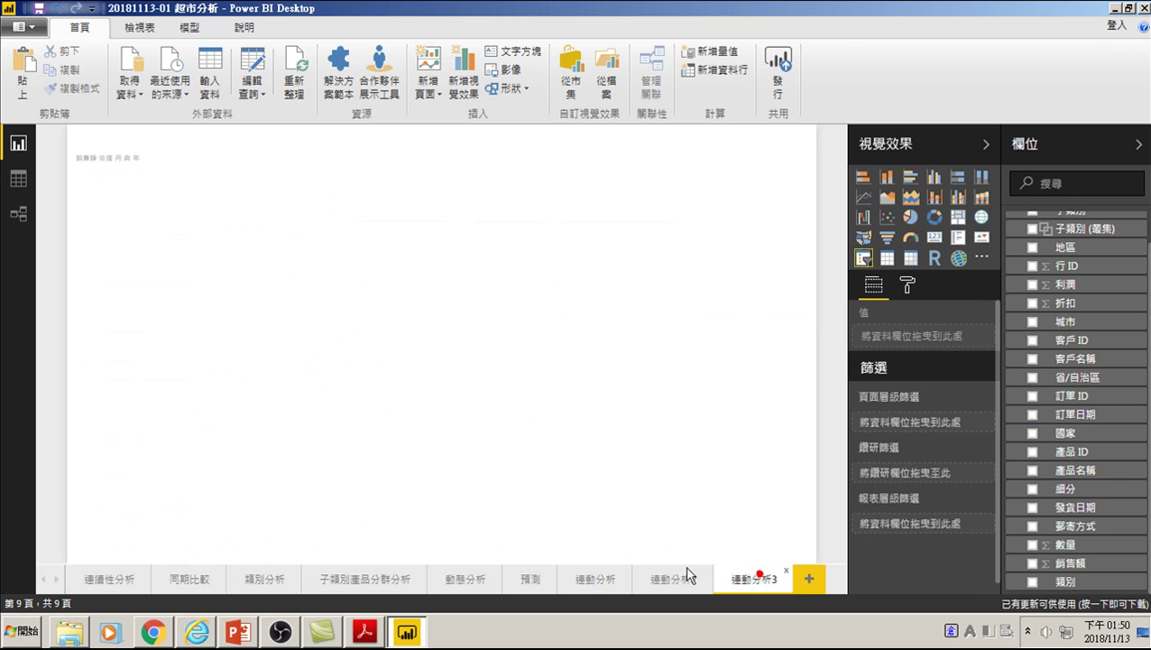
pyautogui.click(760, 240)
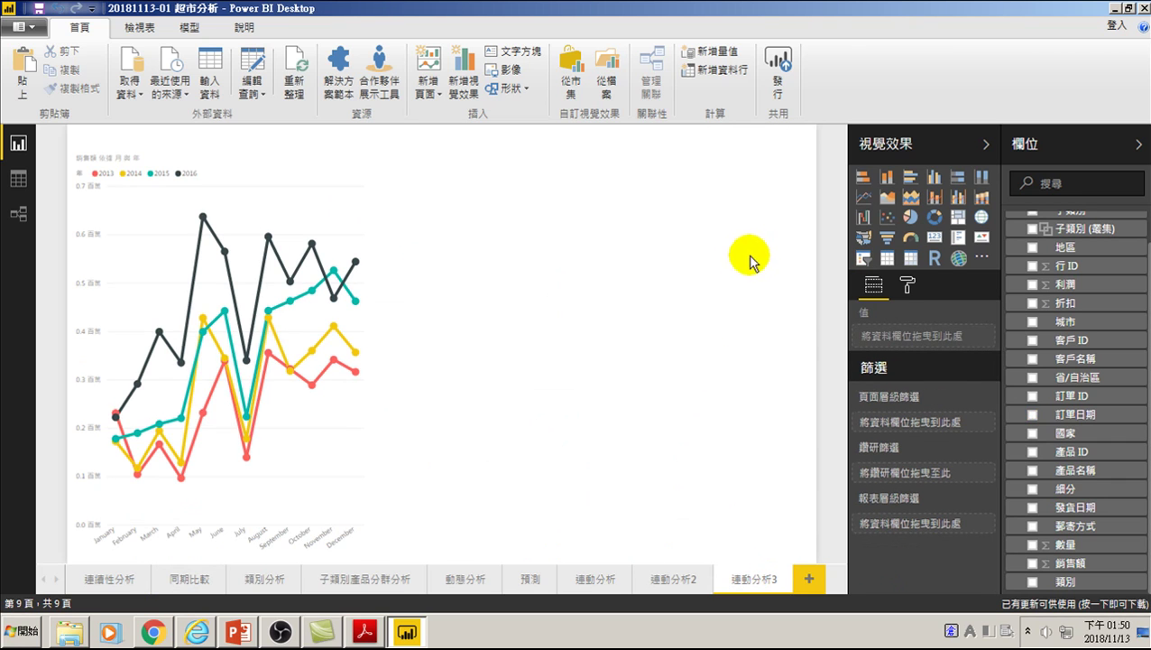
pyautogui.click(23, 68)
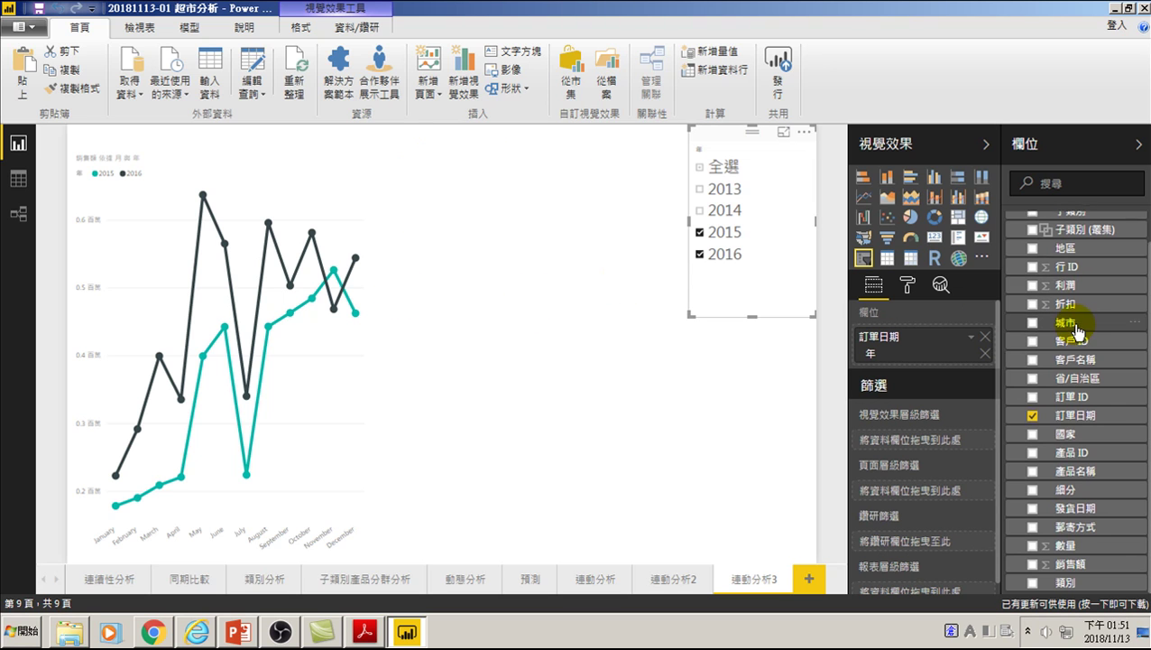
# Create a 銷售額-by-子類別 column chart and move it to the top of the page
pyautogui.scroll(1, 1073, 316)
pyautogui.click(563, 177)
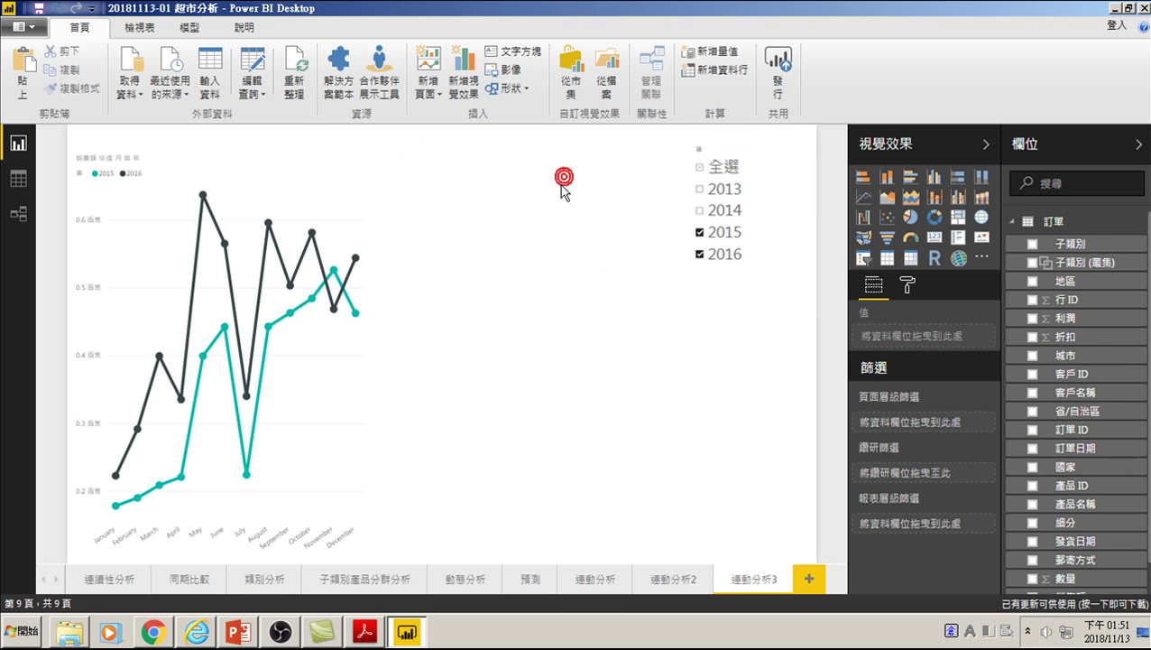
pyautogui.click(1033, 246)
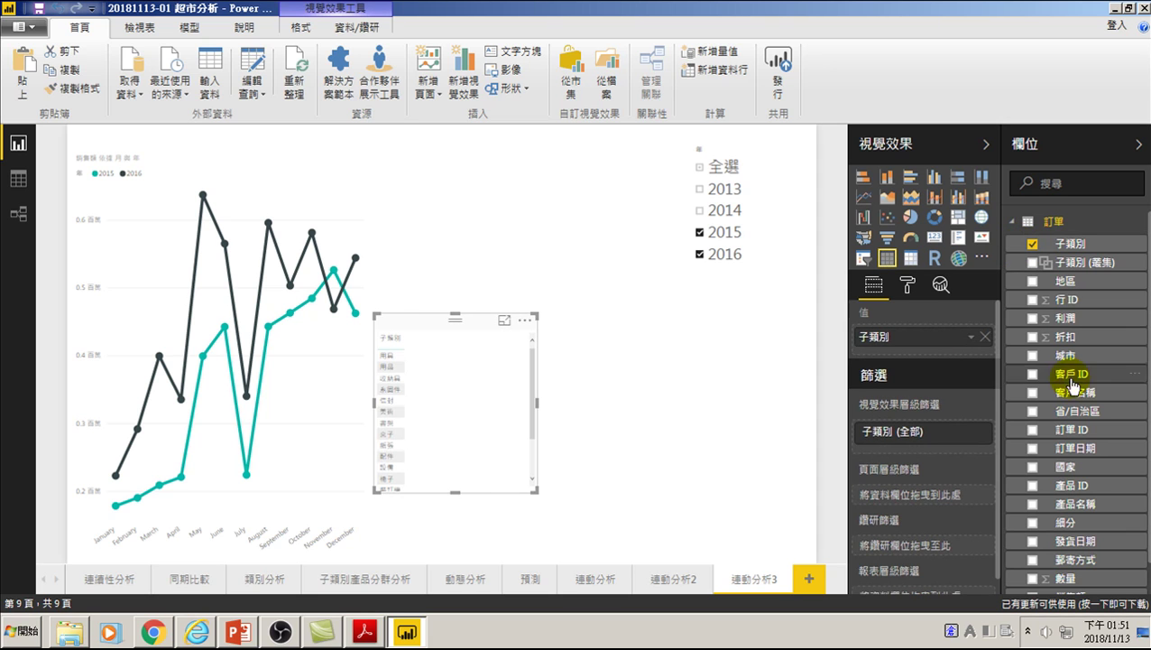
pyautogui.scroll(-1, 1058, 569)
pyautogui.scroll(-1, 1051, 570)
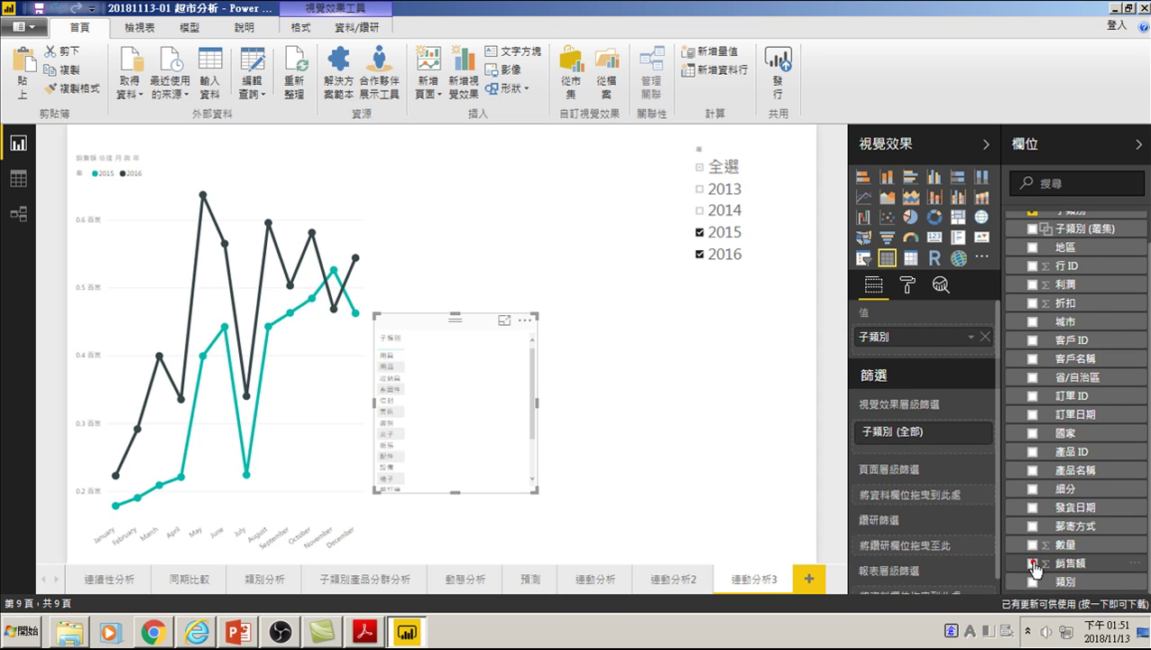
pyautogui.click(1033, 563)
pyautogui.click(936, 178)
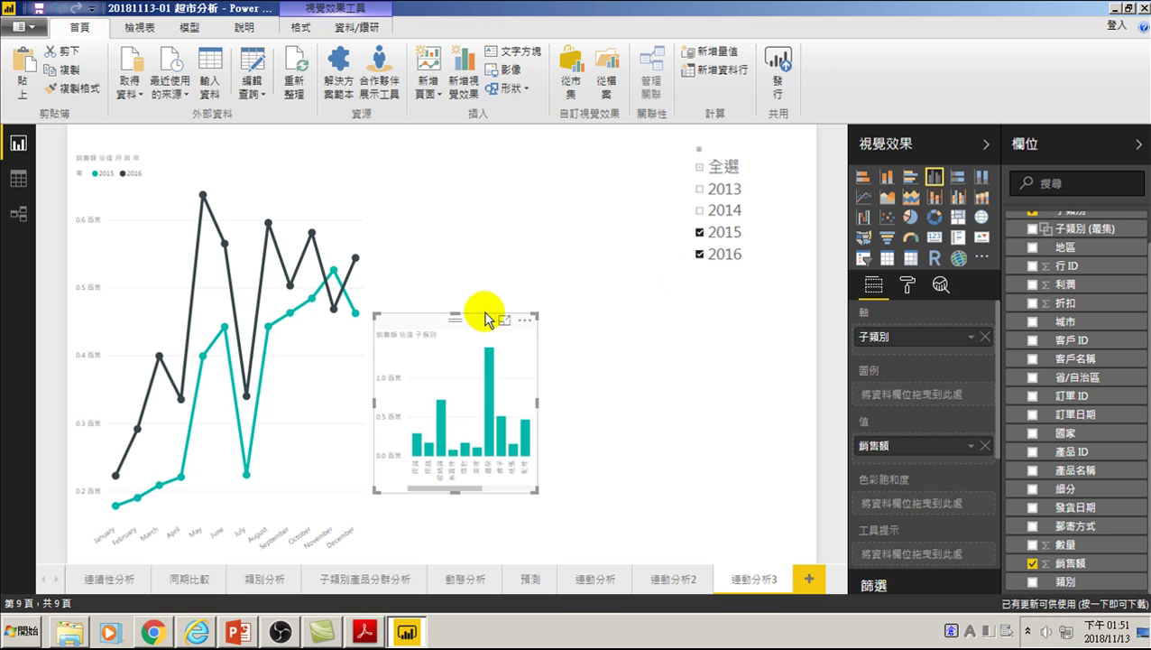
pyautogui.moveTo(483, 320); pyautogui.dragTo(479, 132)
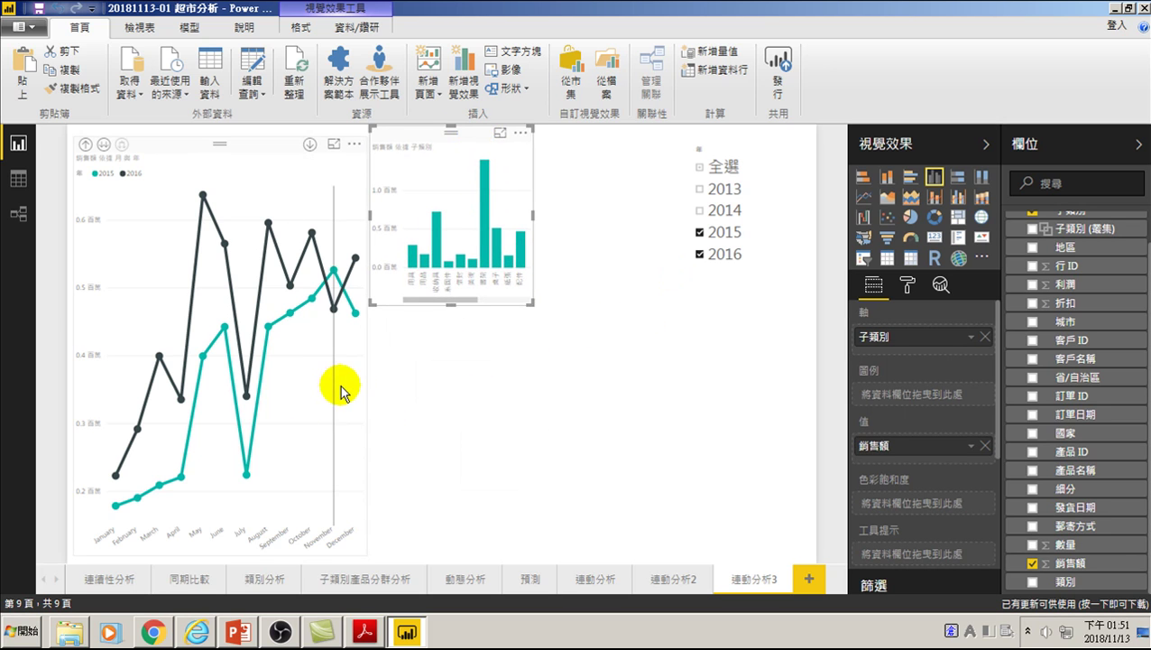
# Enlarge the sub-category column chart and sort it by 銷售額 descending
pyautogui.click(342, 388)
pyautogui.click(456, 160)
pyautogui.moveTo(530, 323)
pyautogui.mouseDown()
pyautogui.moveTo(684, 331)
pyautogui.moveTo(682, 551)
pyautogui.mouseUp()
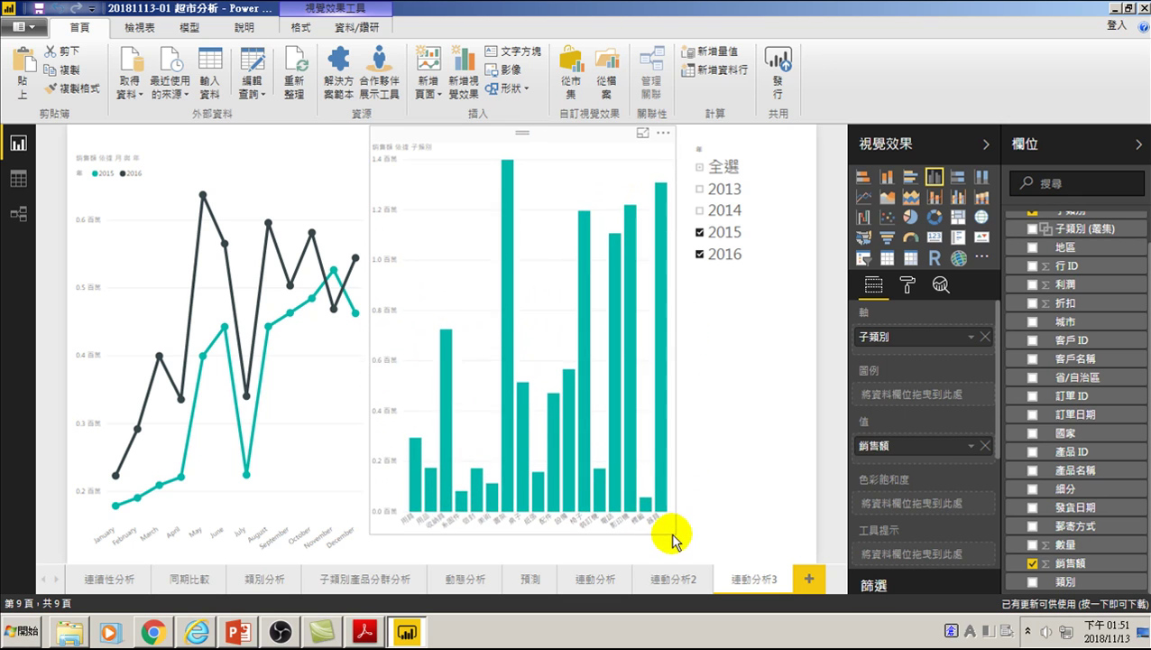
pyautogui.moveTo(681, 551); pyautogui.dragTo(692, 560)
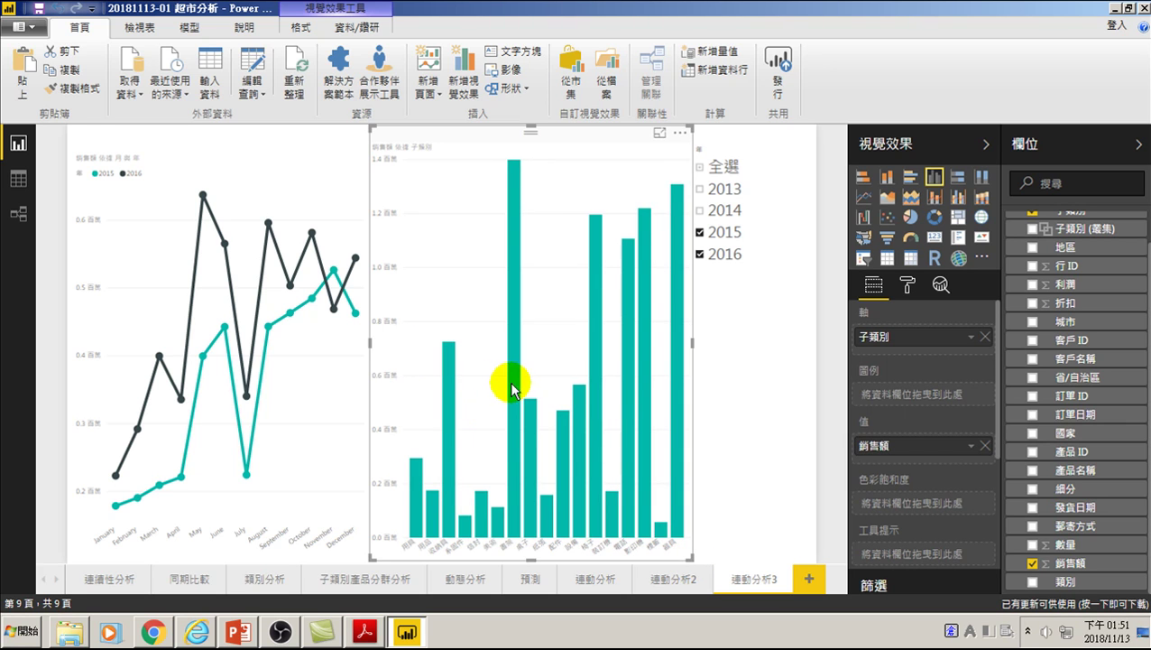
pyautogui.click(679, 133)
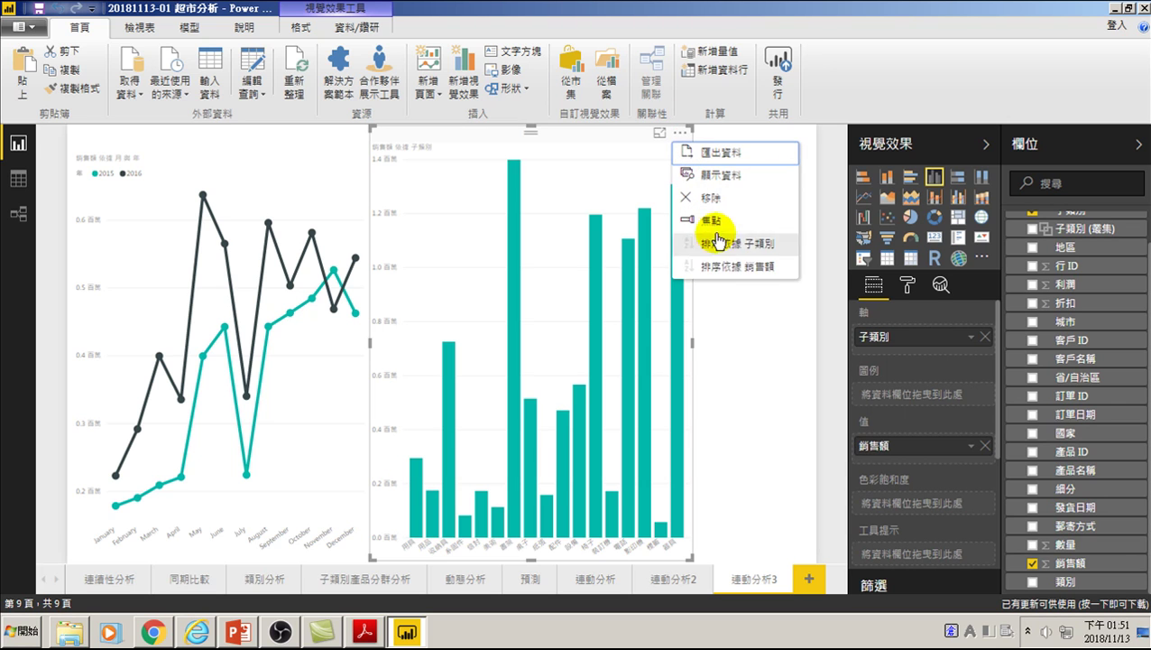
pyautogui.click(720, 268)
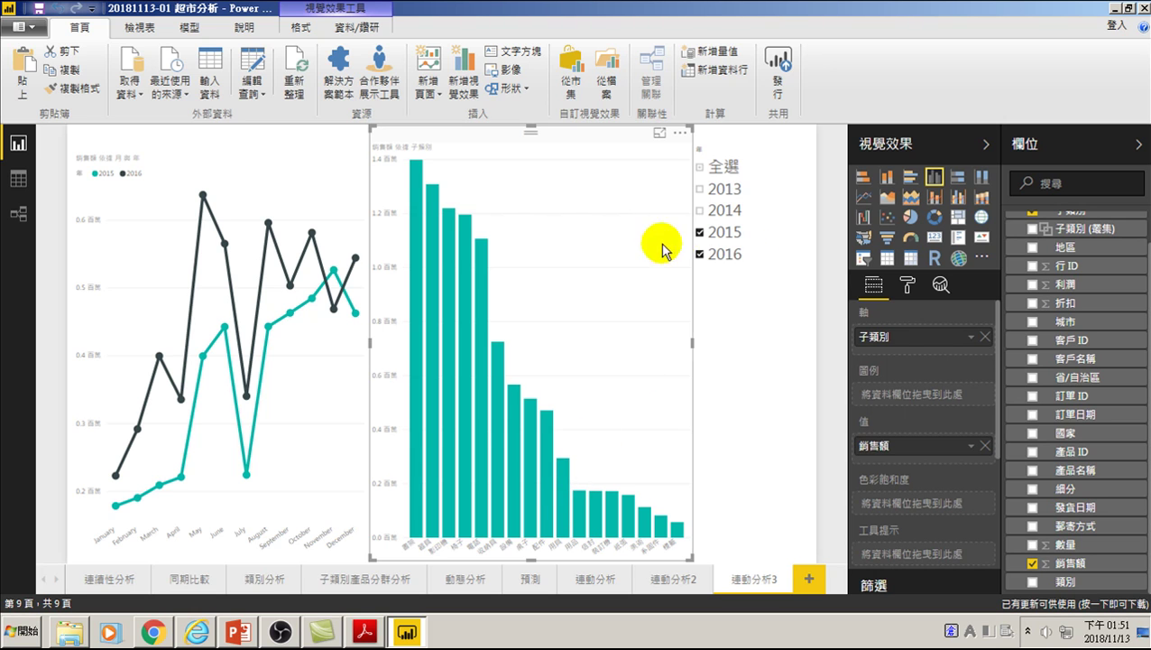
# Turn on 資料標籤 value labels and cross-filter the charts to 2015
pyautogui.click(905, 287)
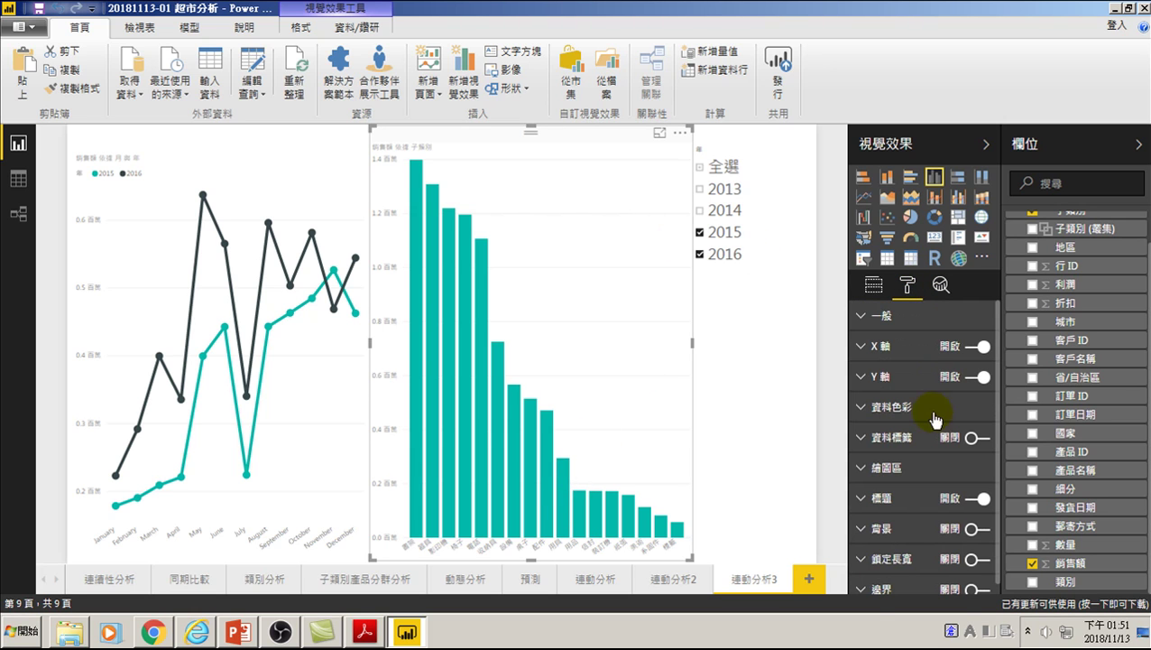
pyautogui.click(971, 439)
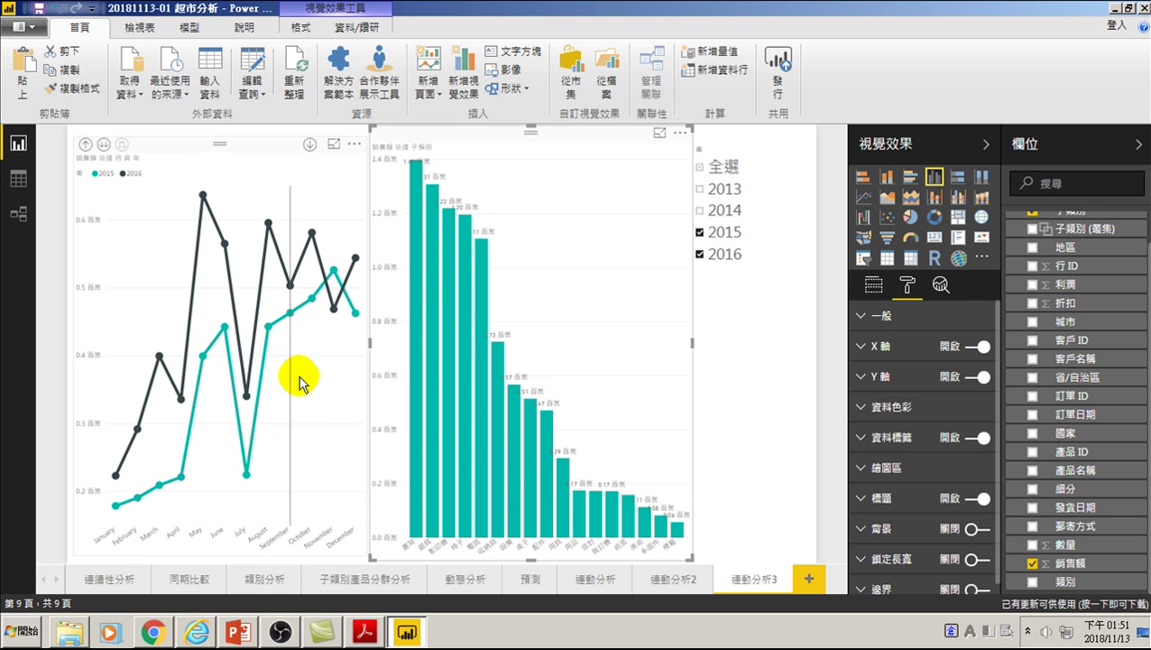
pyautogui.click(334, 270)
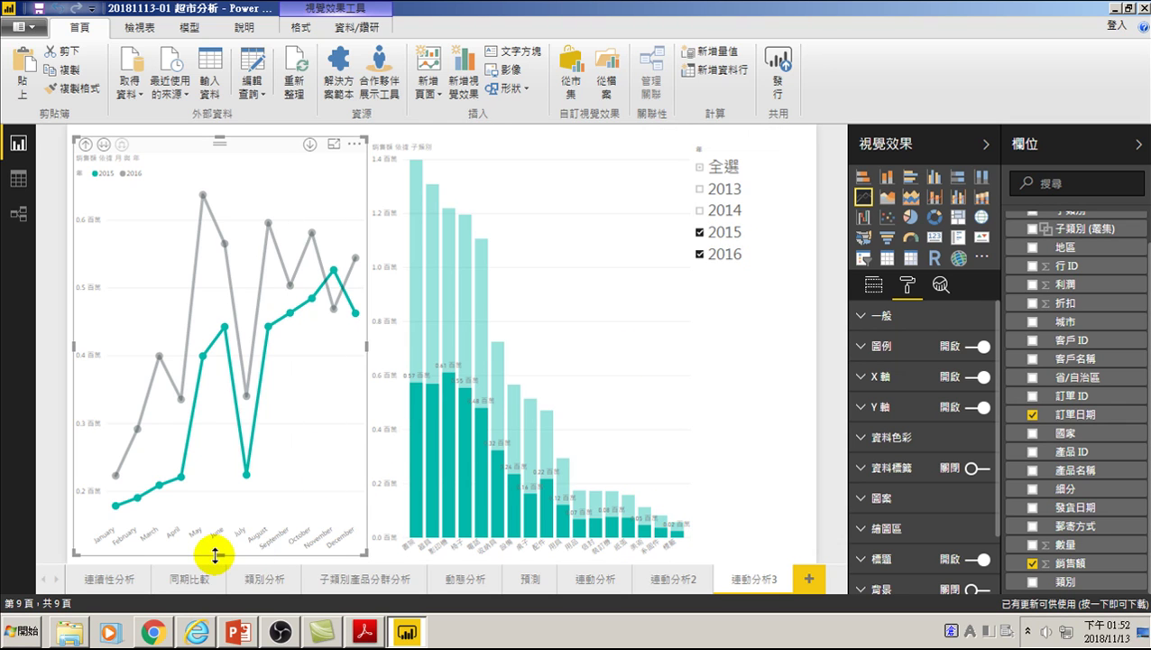
# Shrink the line chart to the upper half and place a taller duplicate below it
pyautogui.moveTo(215, 554); pyautogui.dragTo(205, 318)
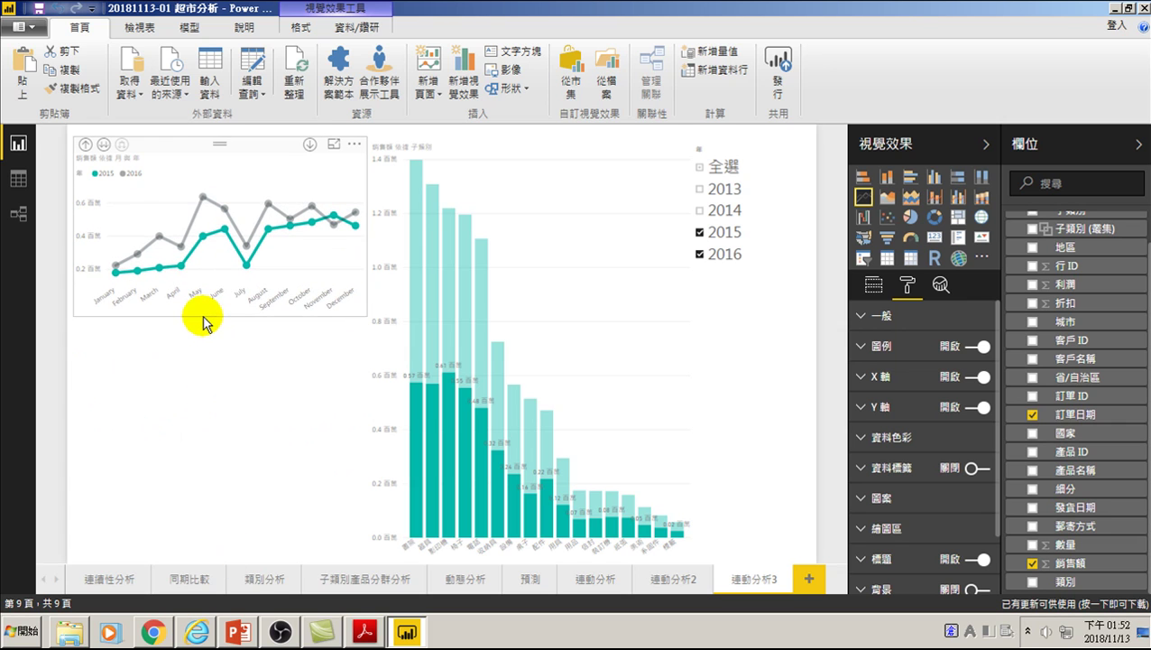
pyautogui.click(171, 144)
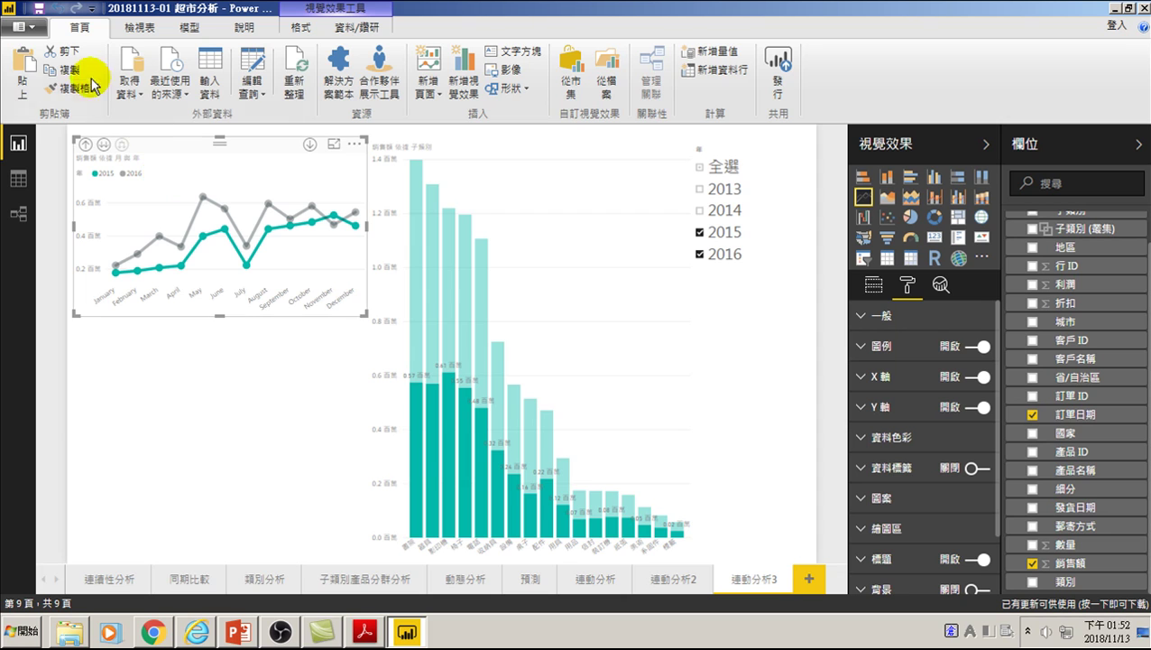
pyautogui.click(182, 431)
pyautogui.click(22, 61)
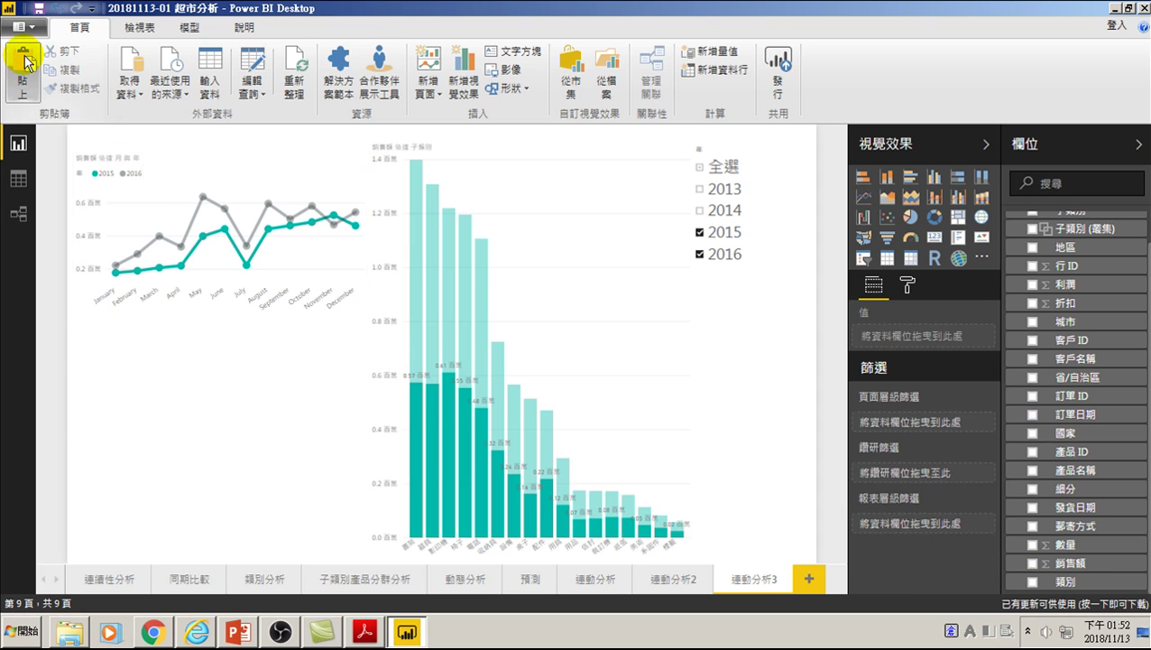
pyautogui.moveTo(236, 157); pyautogui.dragTo(246, 341)
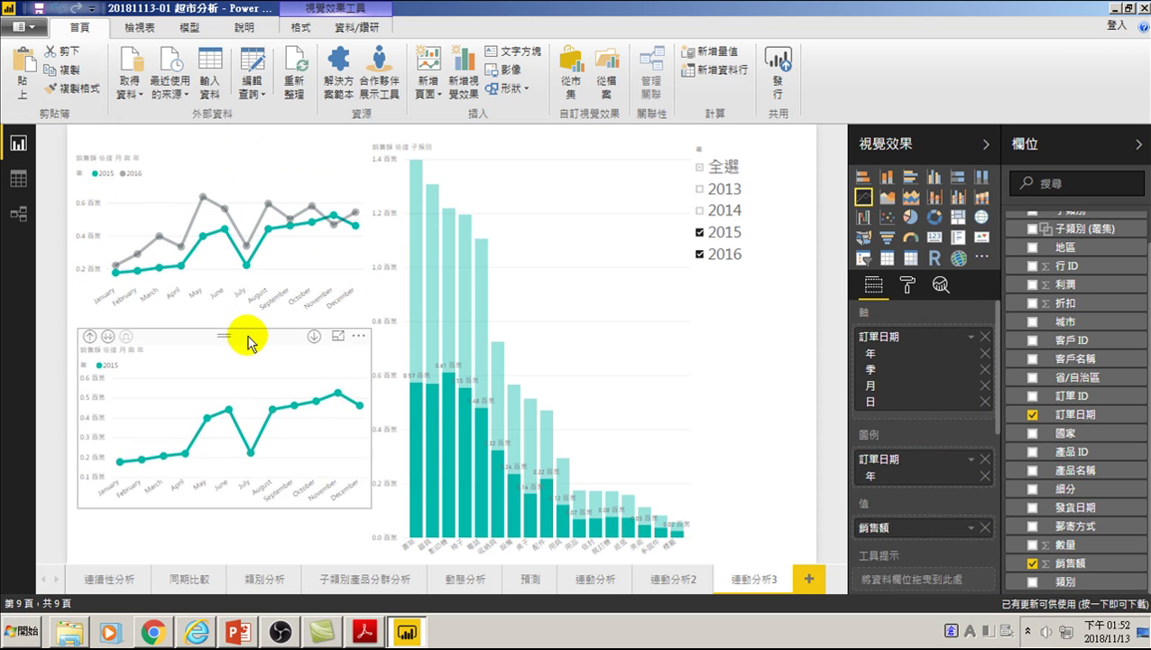
pyautogui.moveTo(222, 500); pyautogui.dragTo(223, 563)
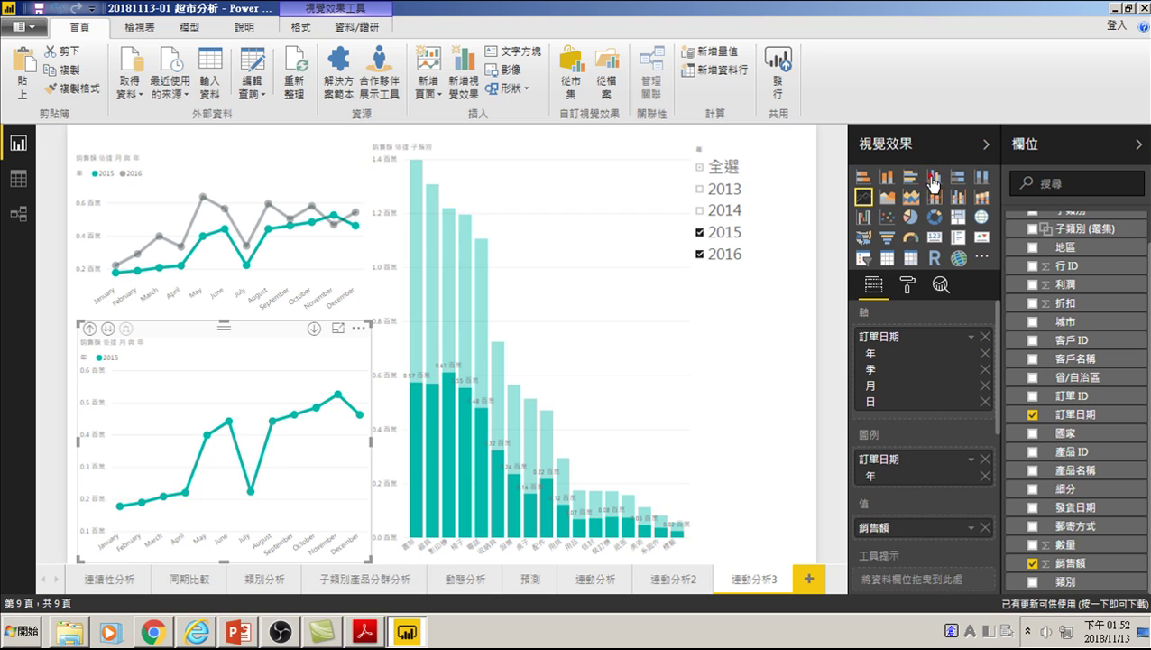
# Make the duplicate a stacked column chart drilled up to years, then expanded to quarters and months
pyautogui.click(933, 179)
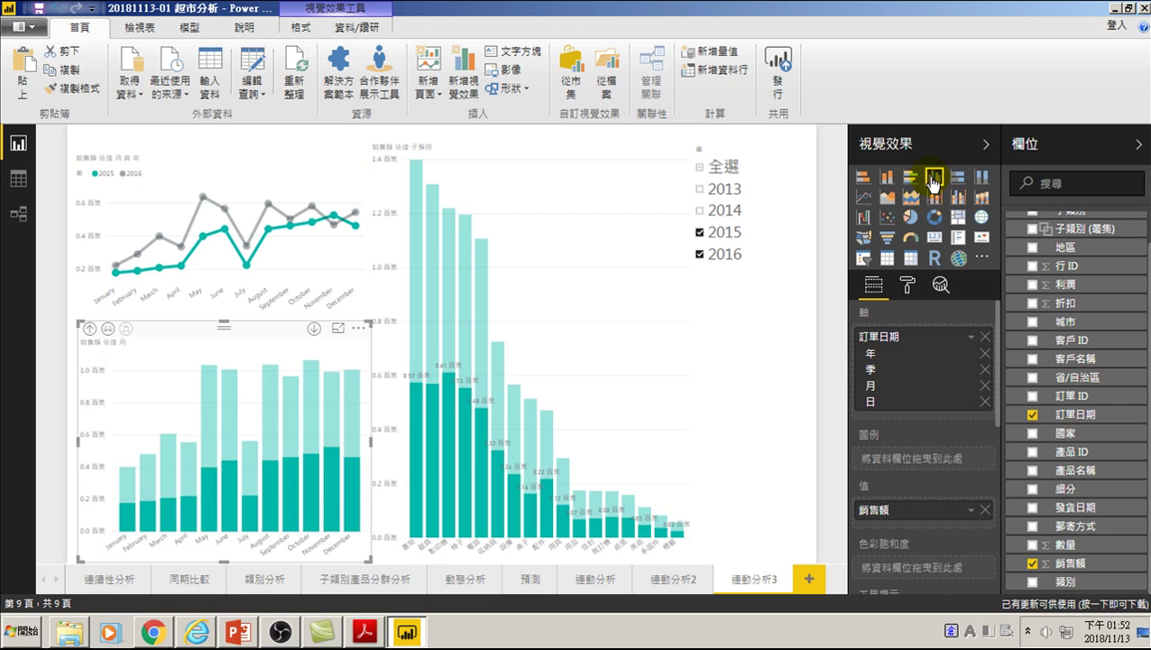
pyautogui.click(90, 329)
pyautogui.click(89, 329)
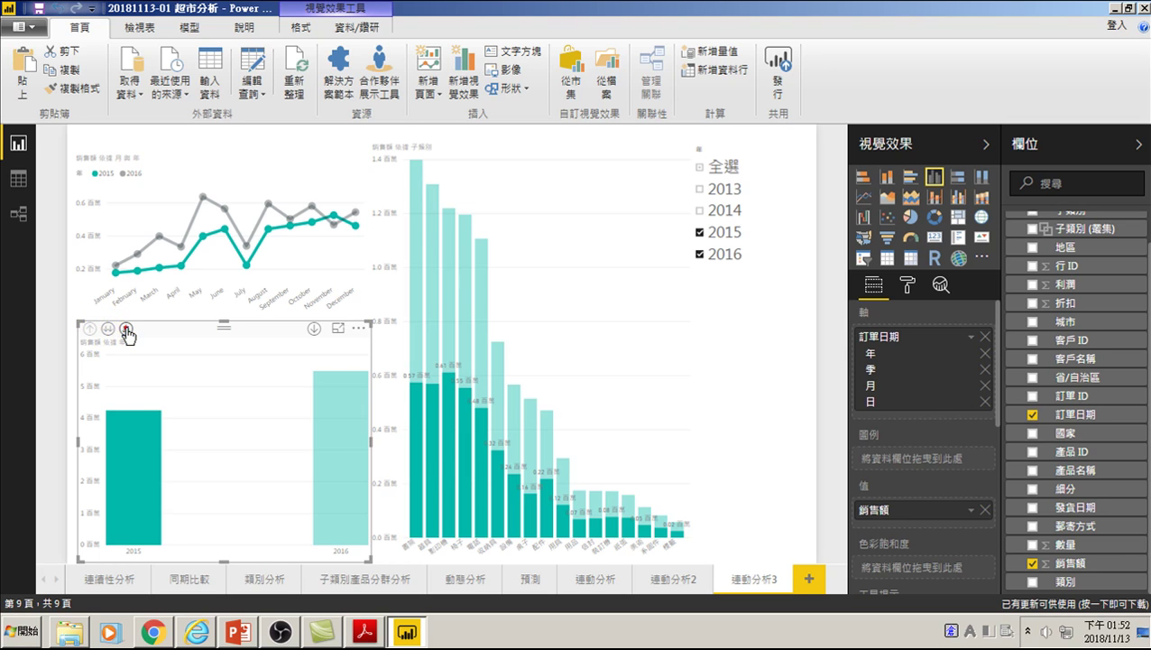
pyautogui.click(126, 329)
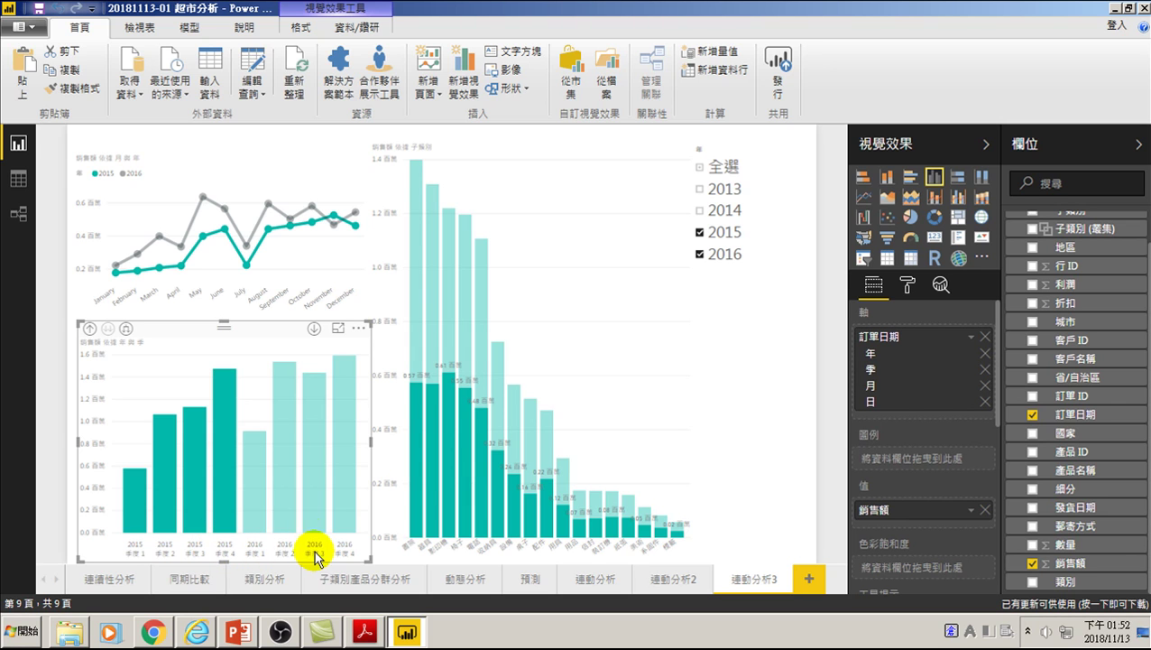
pyautogui.click(126, 329)
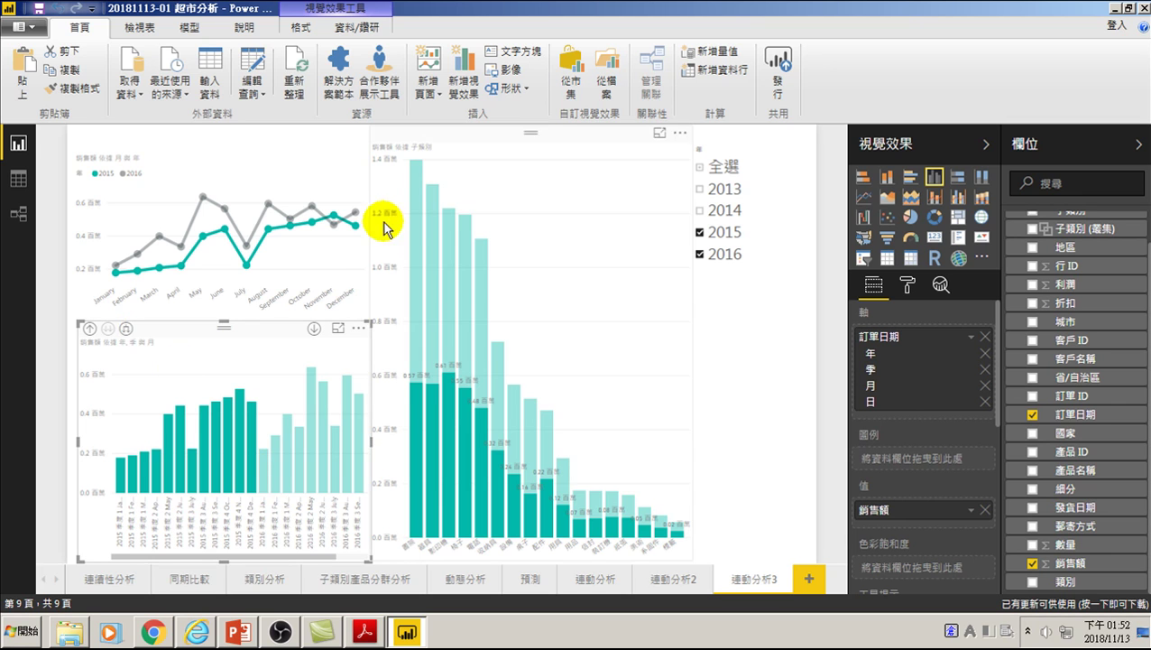
pyautogui.click(335, 248)
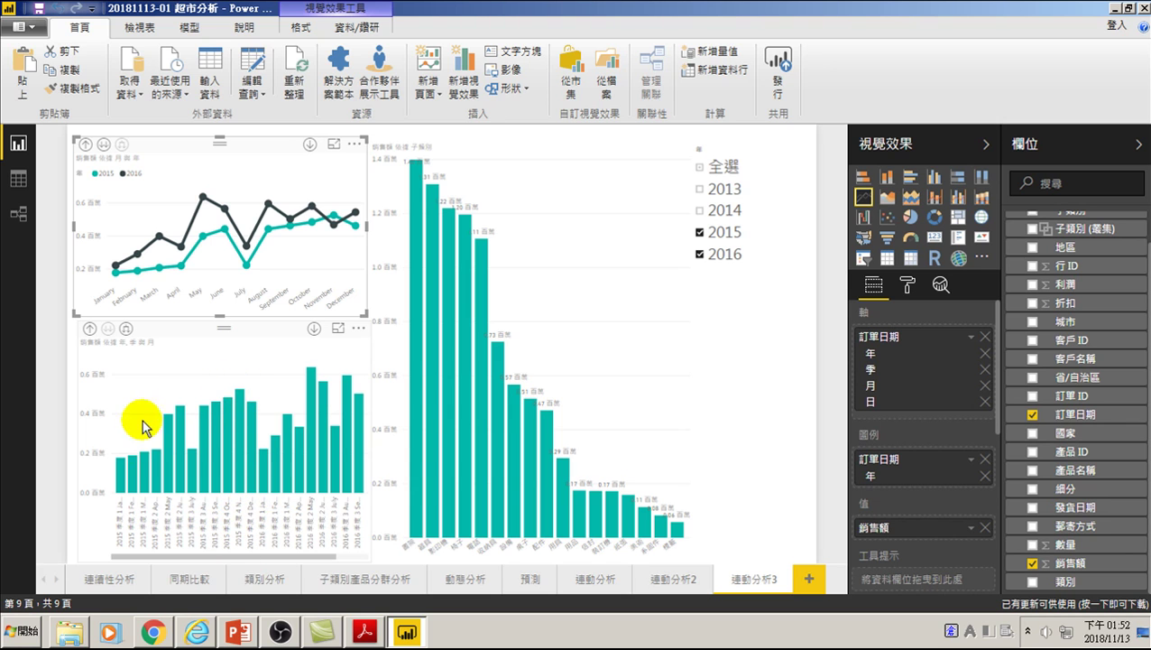
# Widen the monthly column chart and narrow the 子類別 chart from its left edge
pyautogui.click(240, 397)
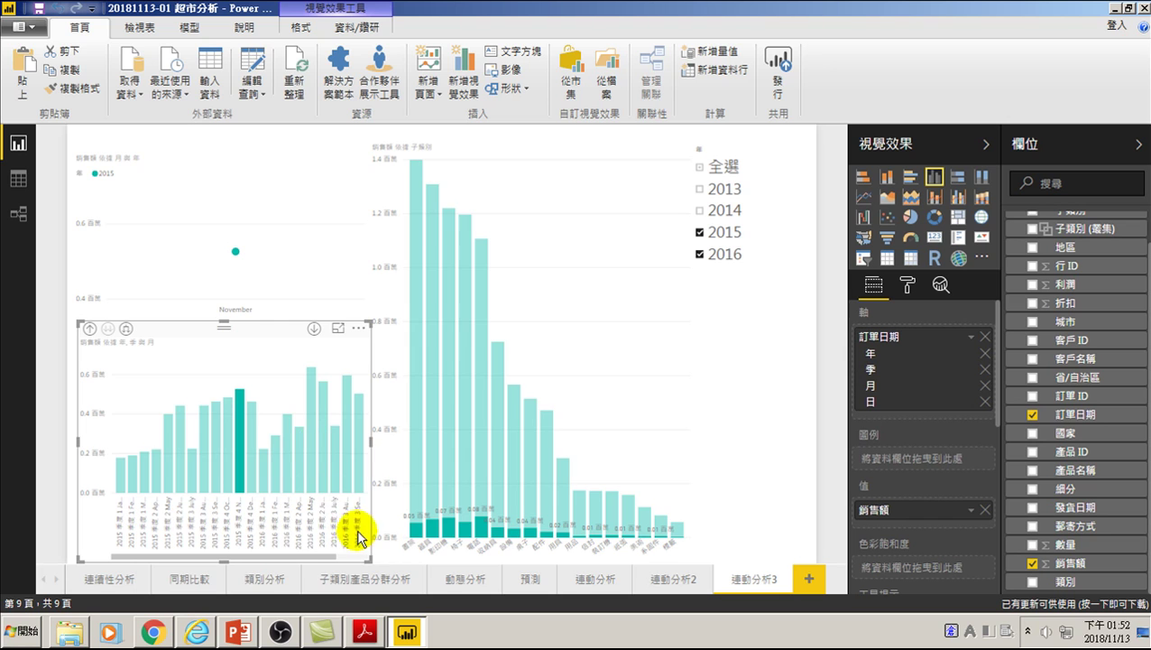
pyautogui.moveTo(323, 552); pyautogui.dragTo(359, 559)
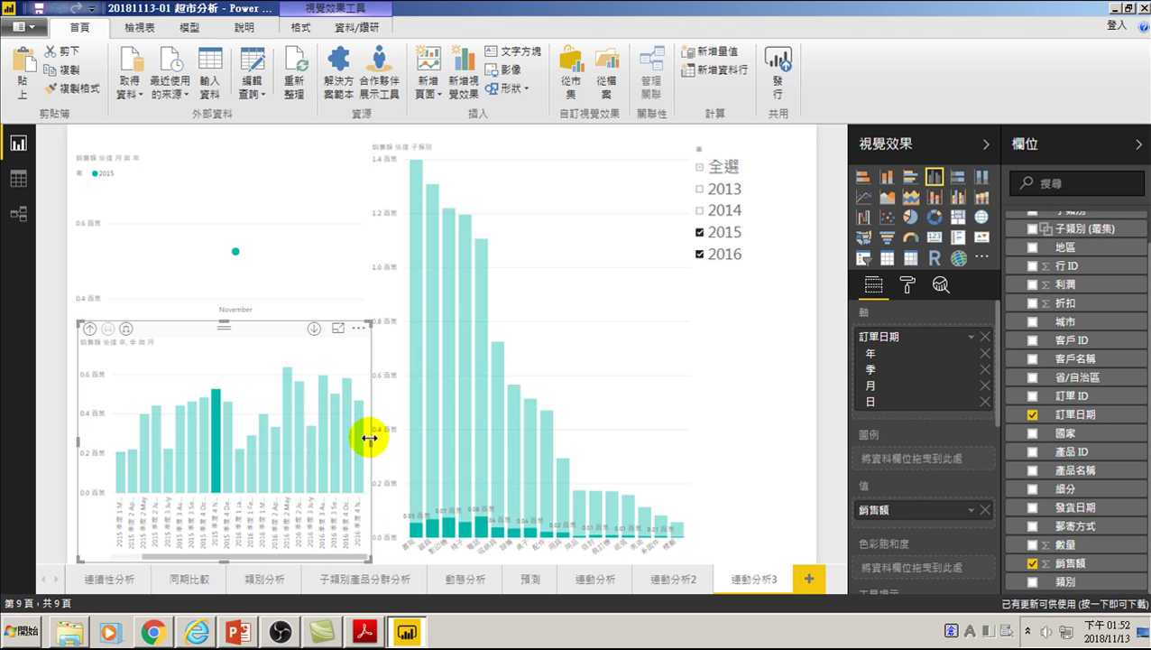
pyautogui.moveTo(370, 437); pyautogui.dragTo(398, 448)
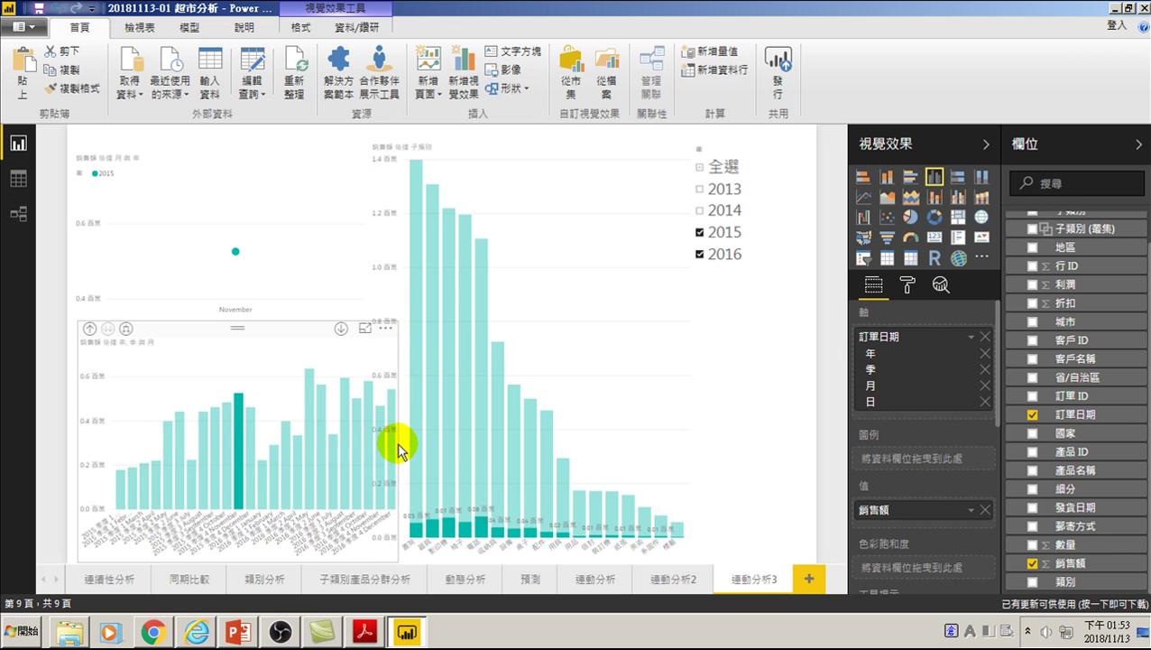
pyautogui.click(547, 187)
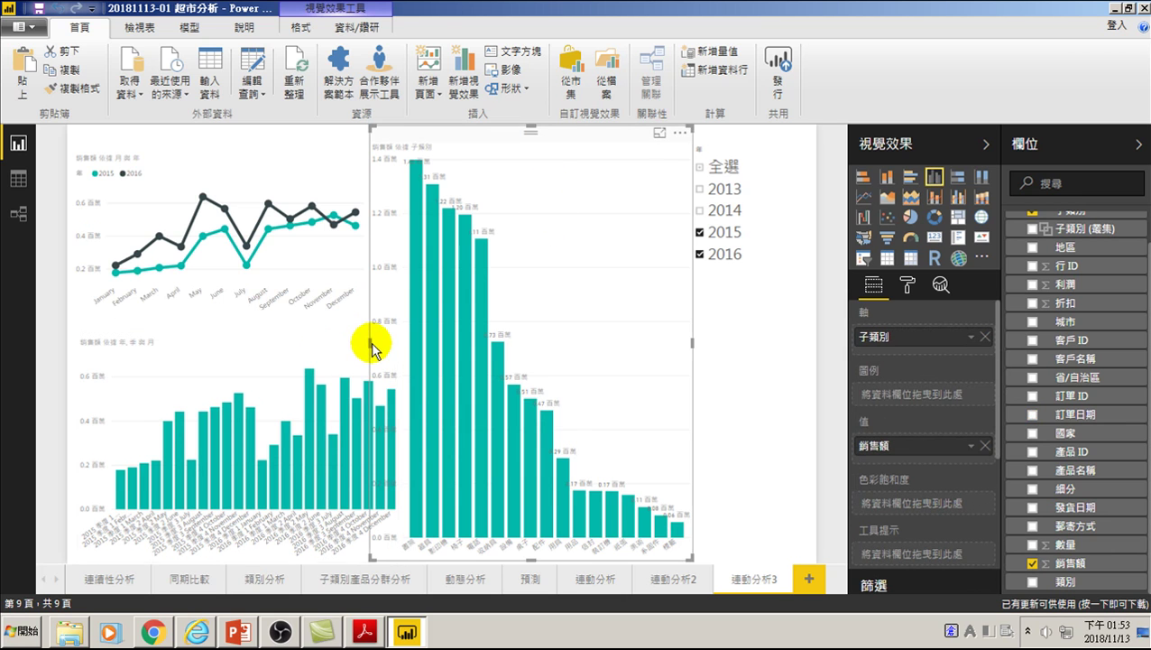
pyautogui.moveTo(370, 343); pyautogui.dragTo(400, 348)
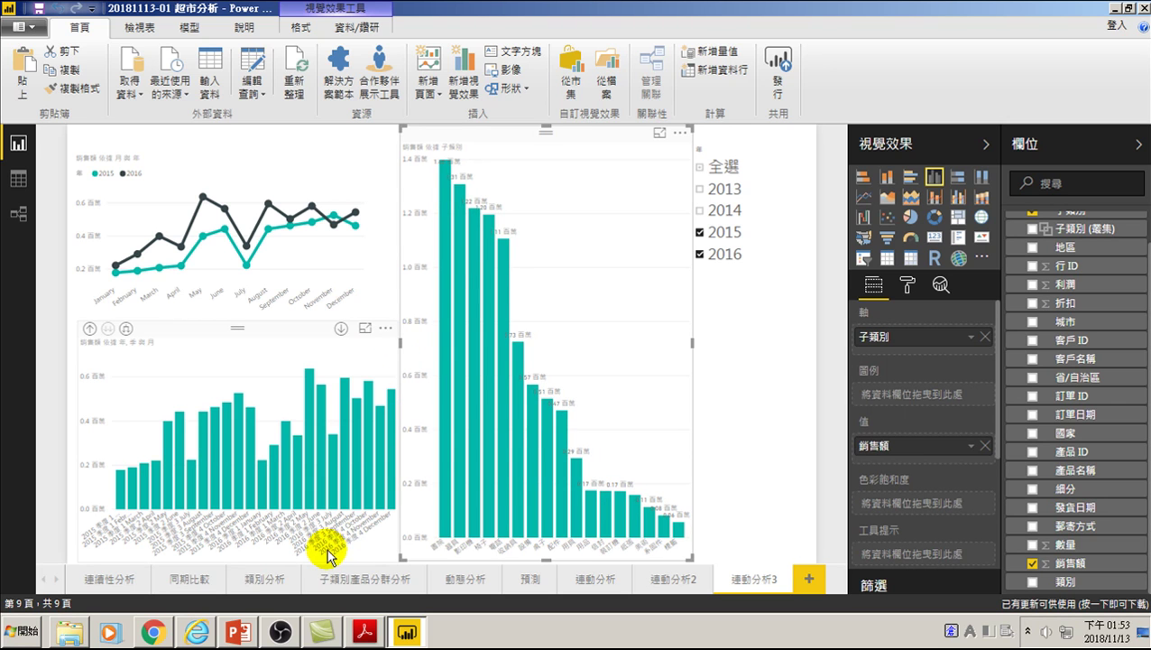
# Alternate cross-filtering between the November 2015 and November 2016 columns, ending on November 2016
pyautogui.click(380, 458)
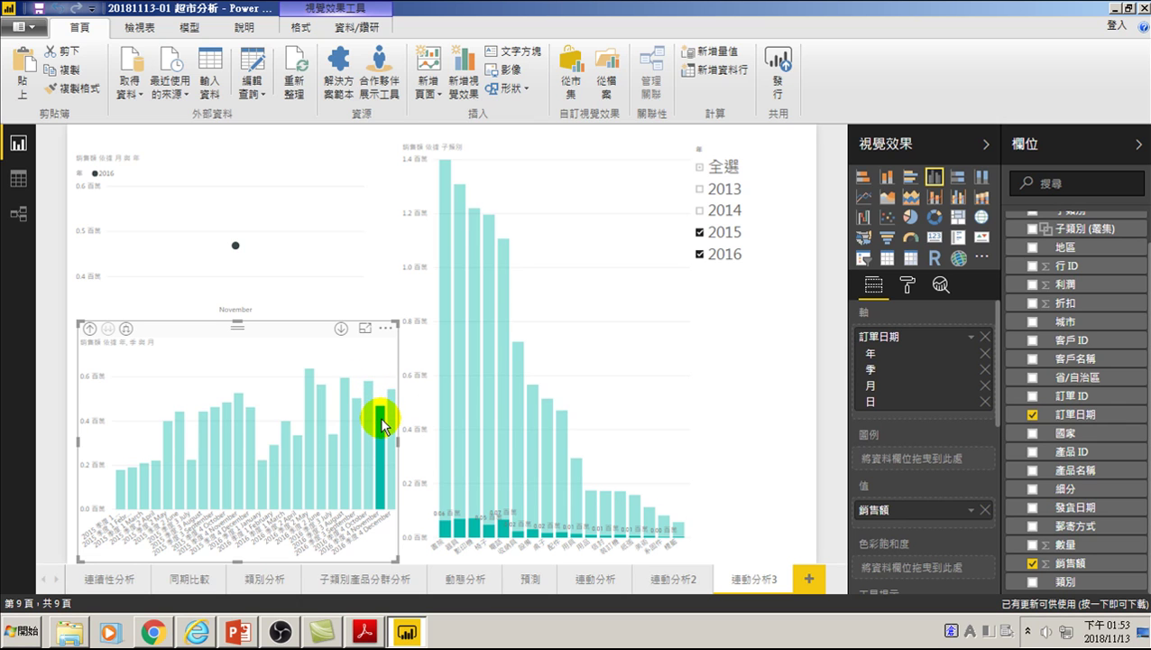
pyautogui.click(238, 421)
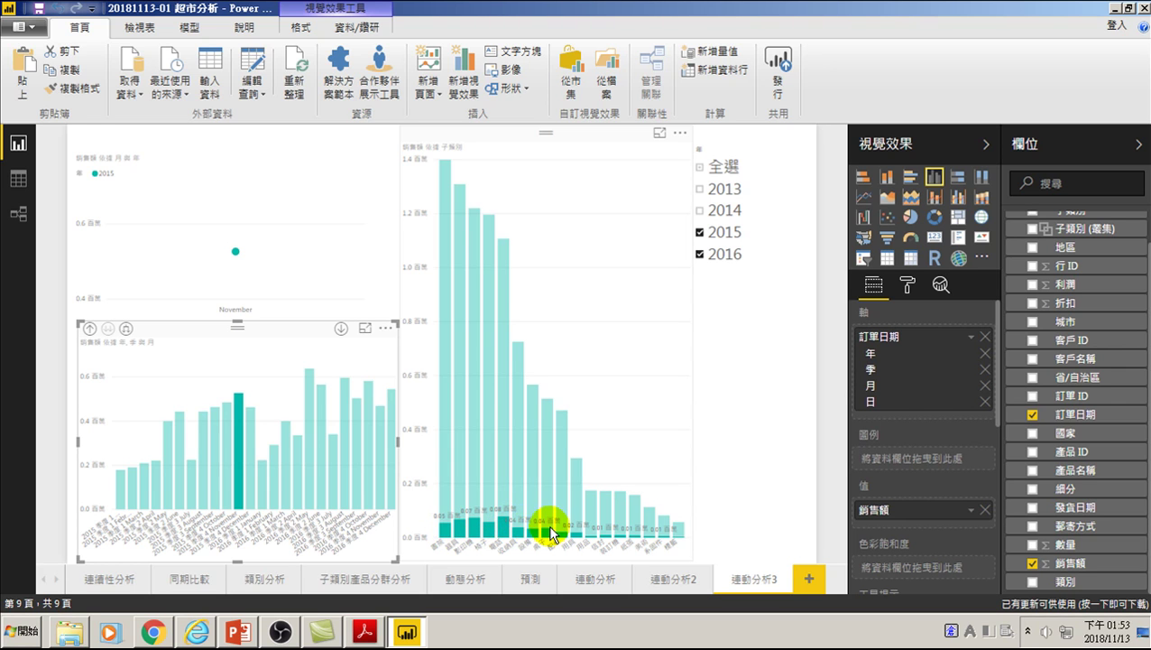
pyautogui.click(381, 480)
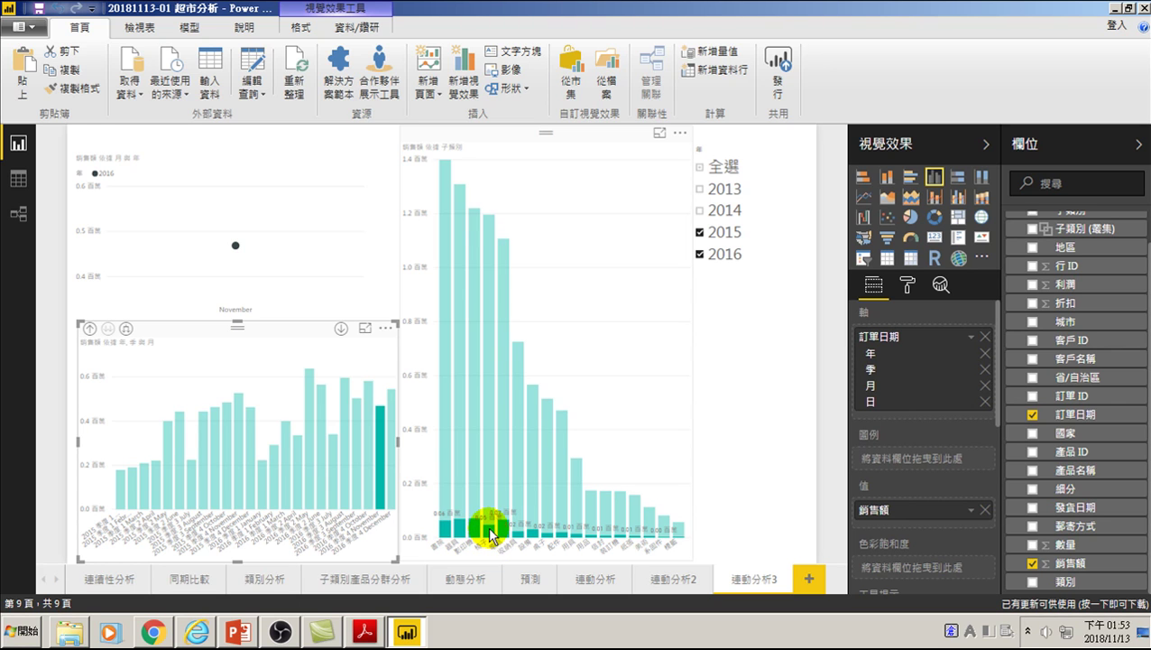
pyautogui.click(239, 446)
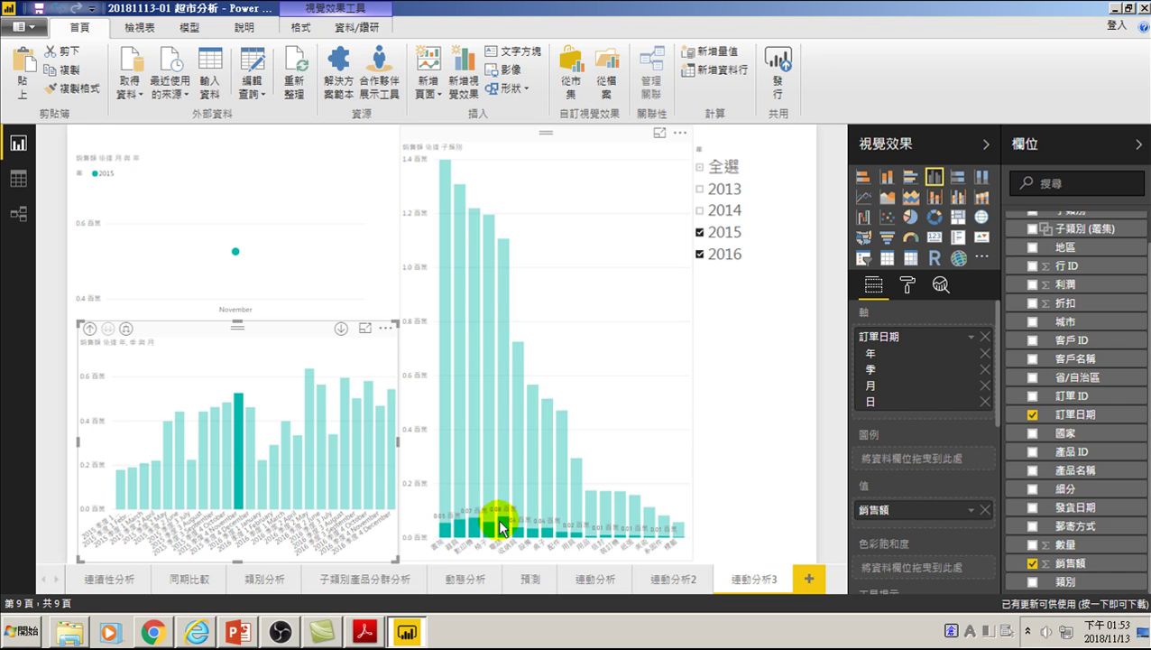
pyautogui.click(379, 440)
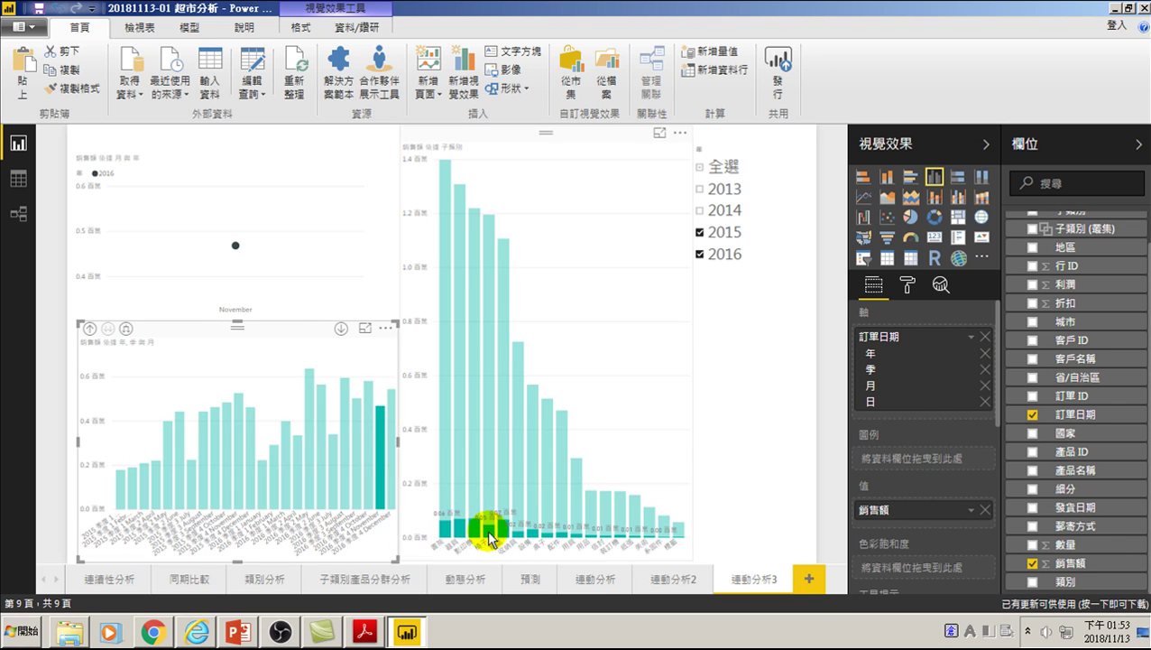
pyautogui.click(237, 423)
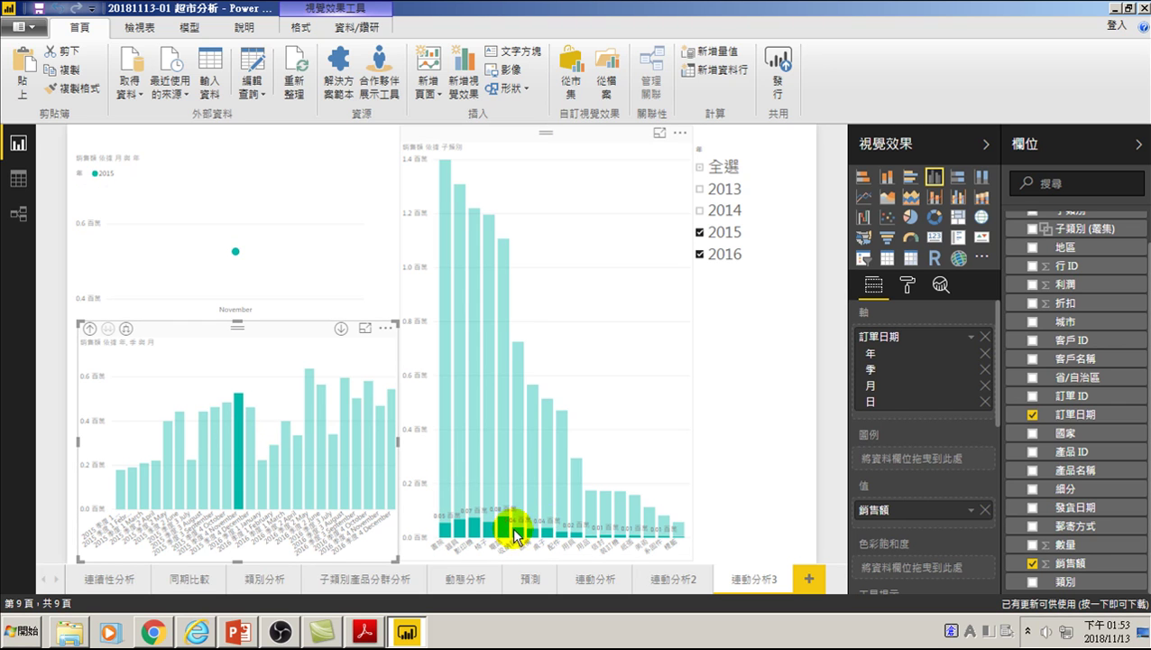
pyautogui.click(381, 454)
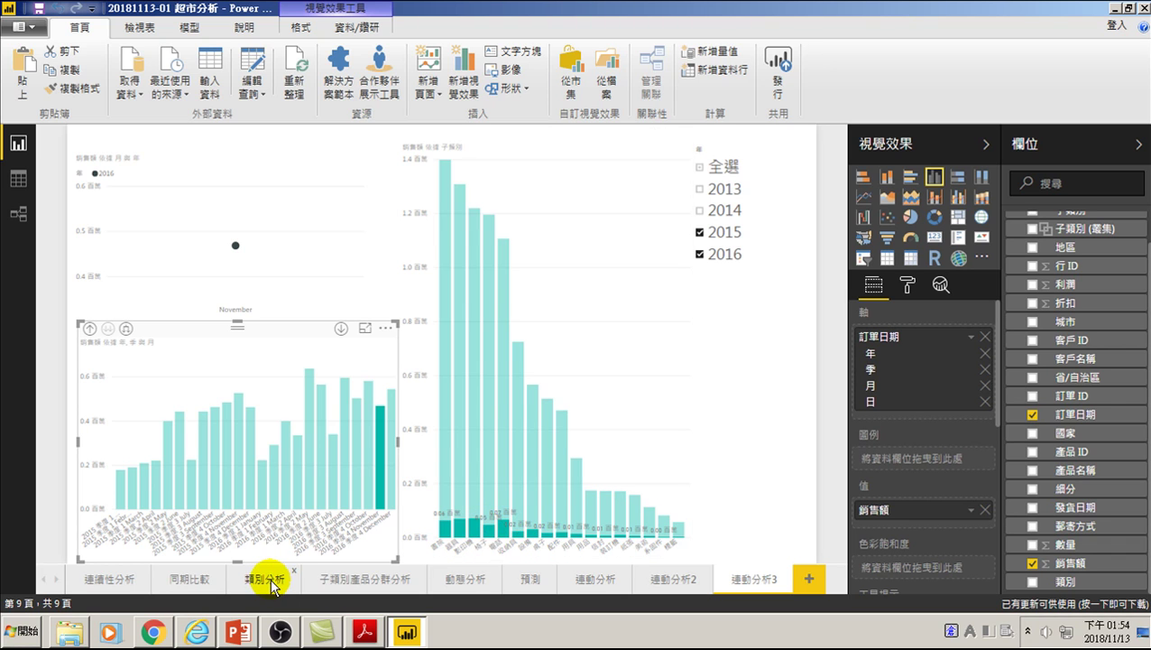
# View the 動態分析 page, then return to 連動分析3 and clear the cross-highlight
pyautogui.click(452, 580)
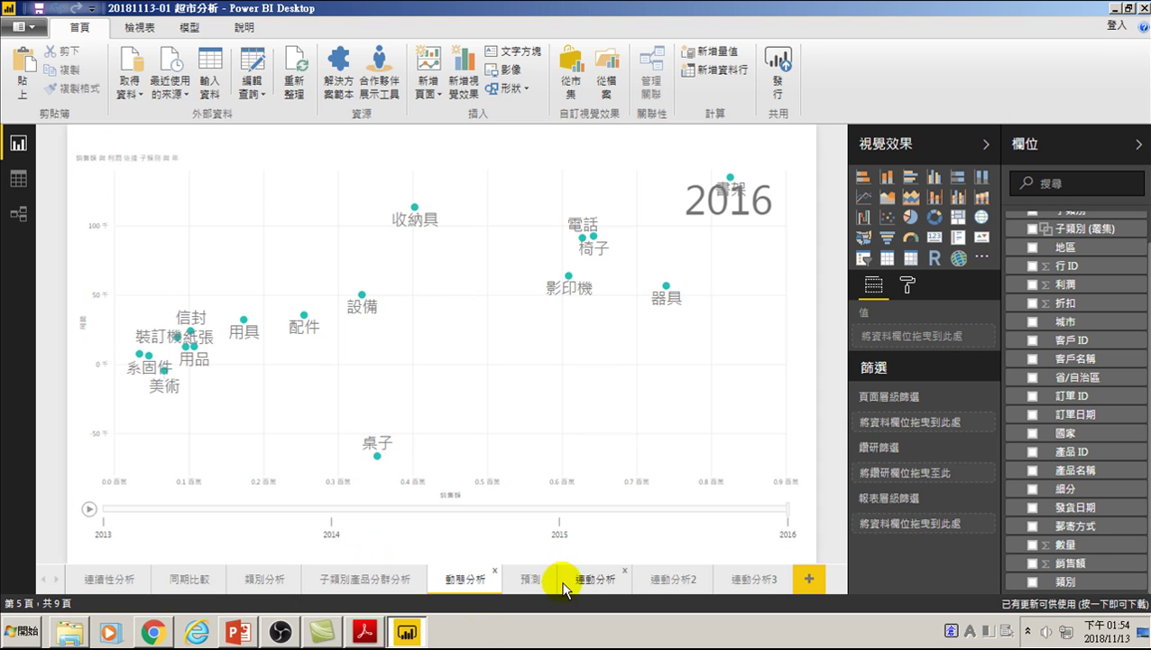
pyautogui.click(749, 580)
pyautogui.click(742, 534)
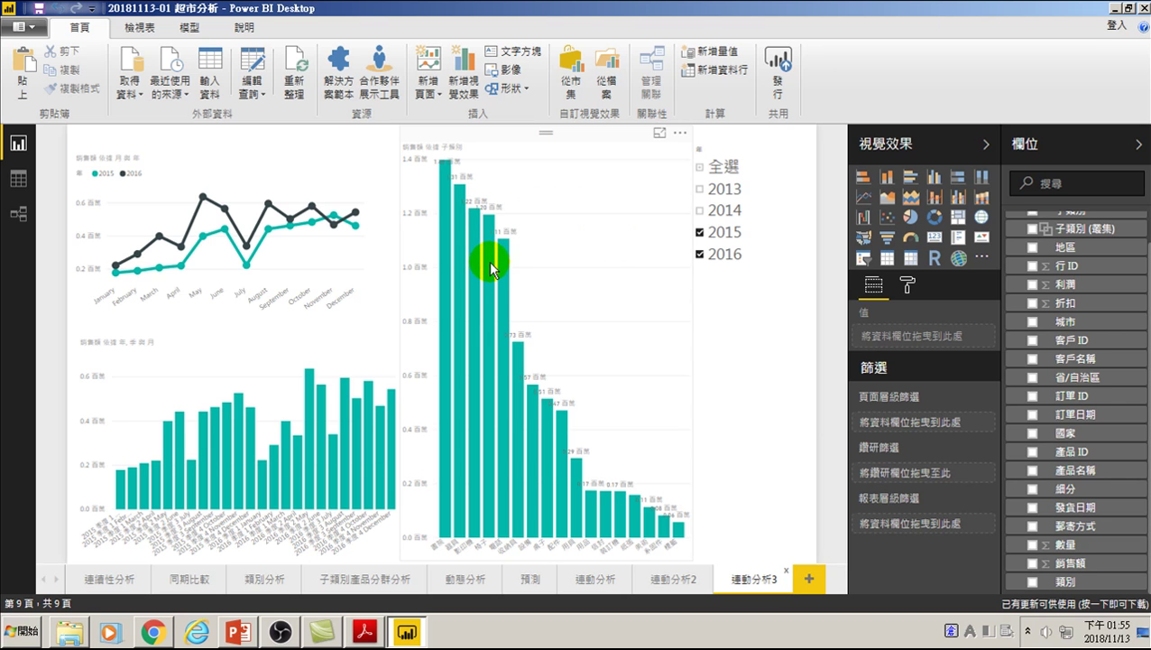
# Select the 2015 series in the line chart, dimming 2016 in the monthly and 子類別 charts
pyautogui.click(334, 219)
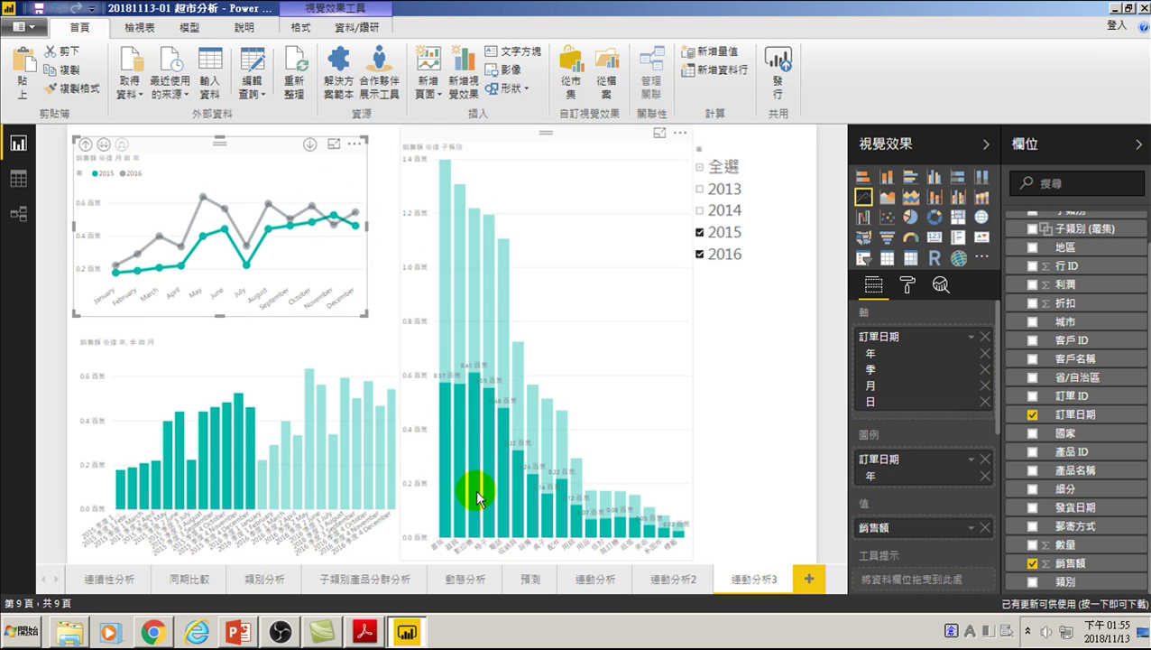